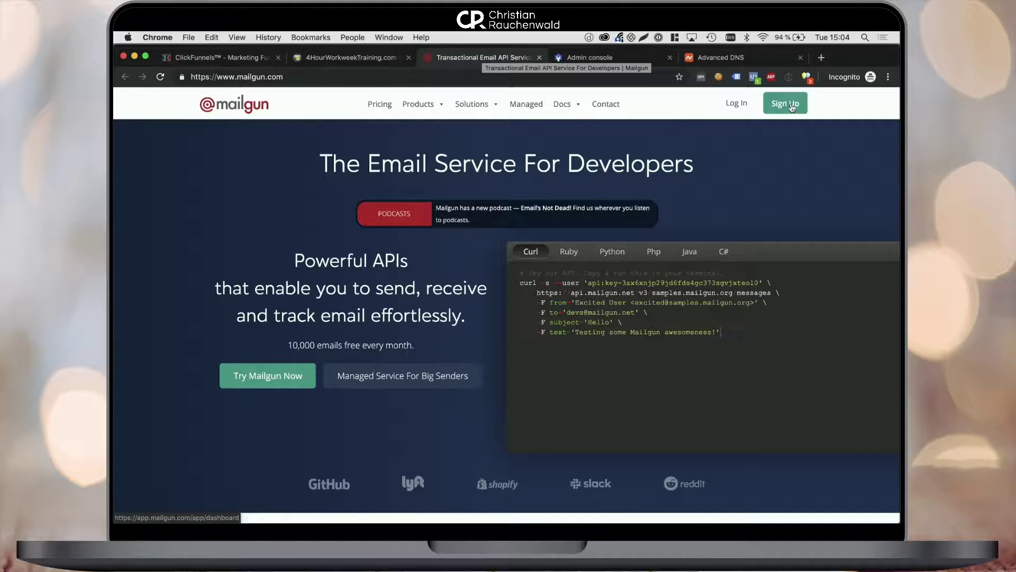
- Start a free Mailgun sign-up with full name, company, work e-mail, and confirmed password
click(792, 107)
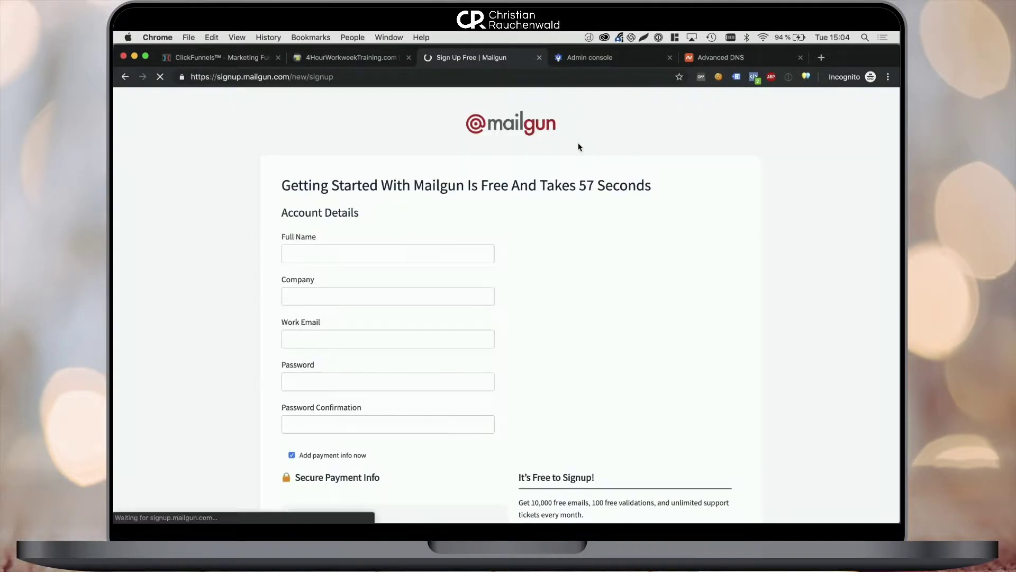
click(402, 254)
key(Tab)
text(boaa group Limited)
key(Tab)
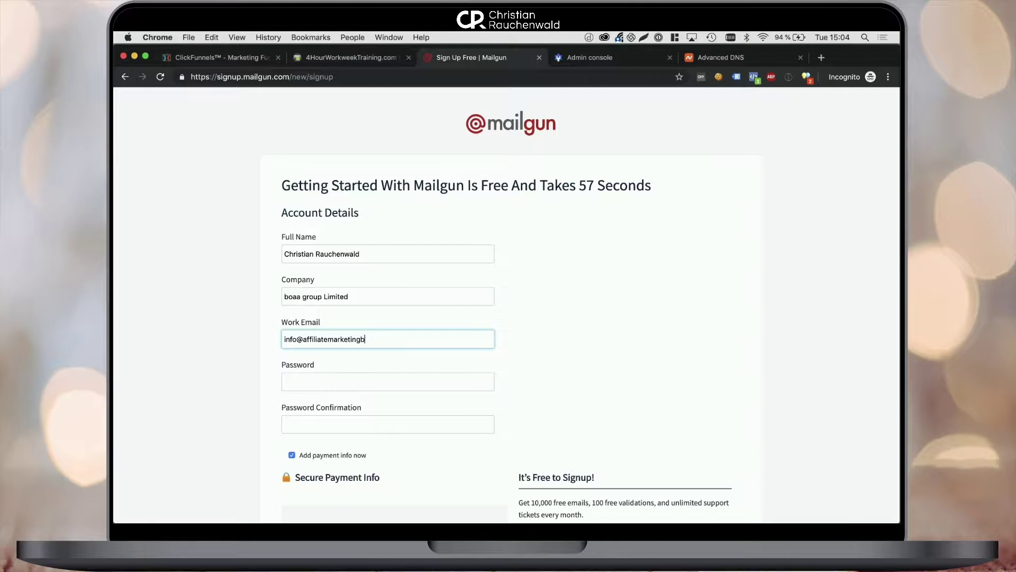
key(Tab)
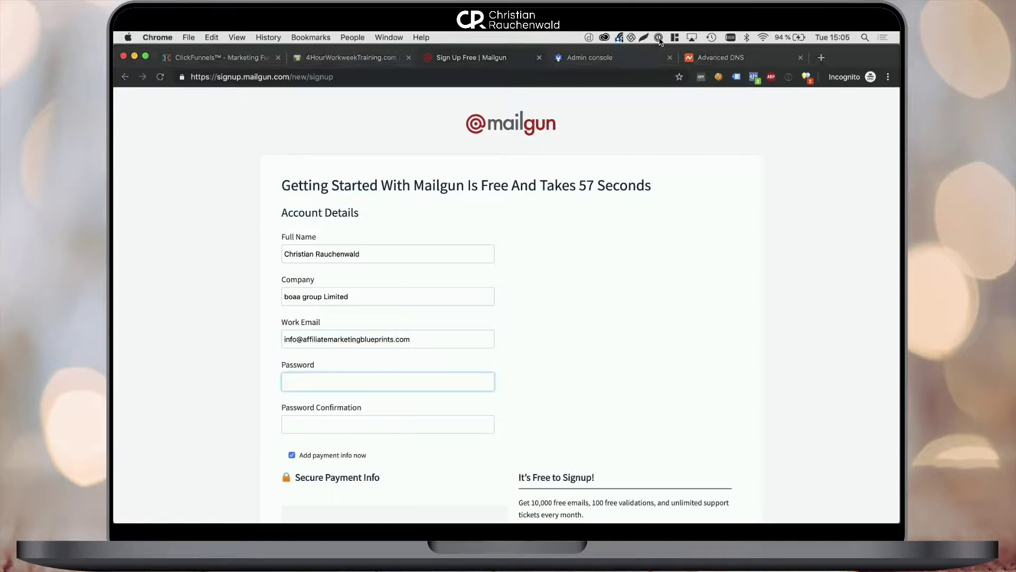
key(super+v)
click(356, 420)
key(super+v)
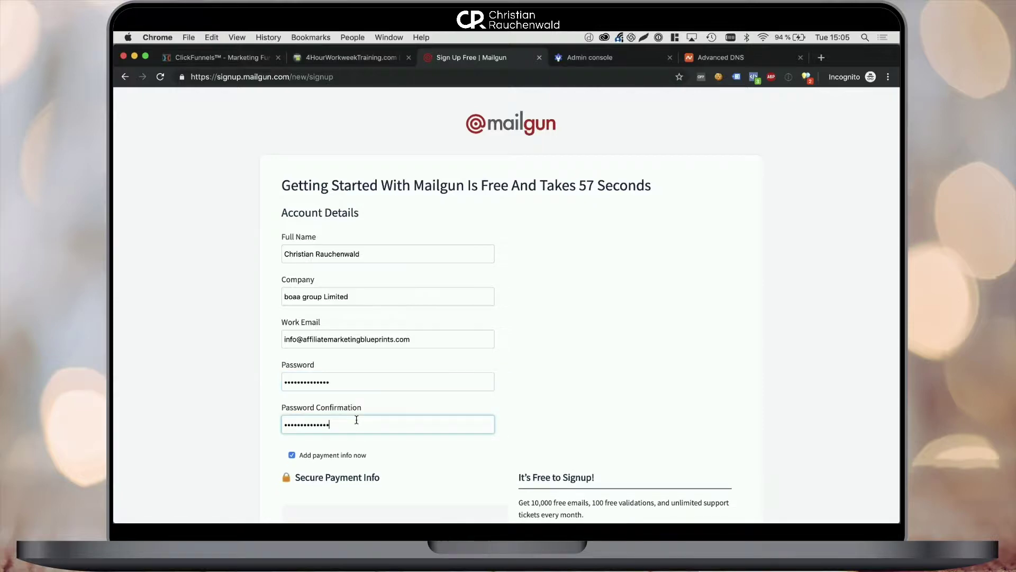
- Fill in the cardholder name and credit card details on the sign-up form
scroll(352, 413, down, 4)
click(342, 332)
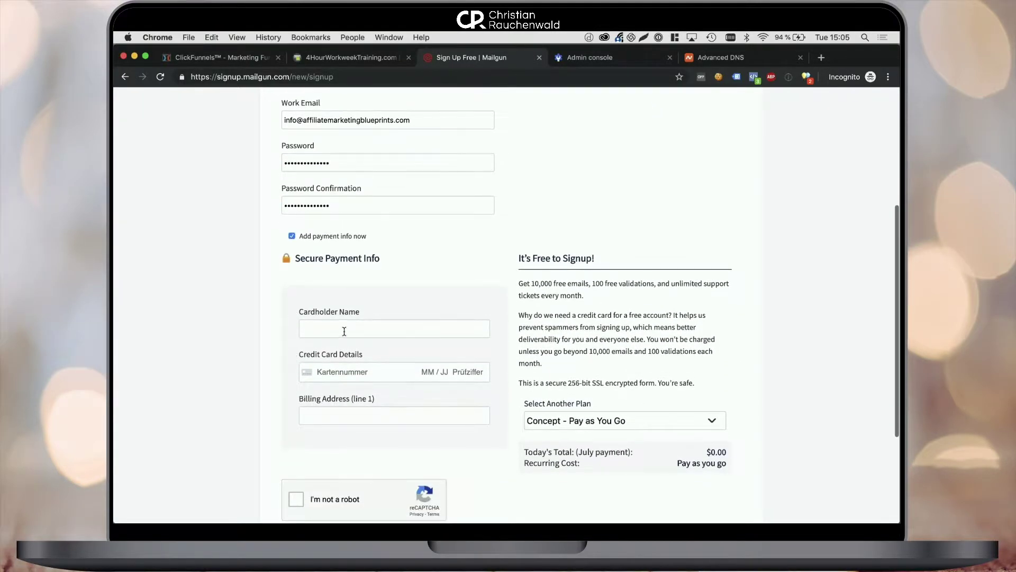
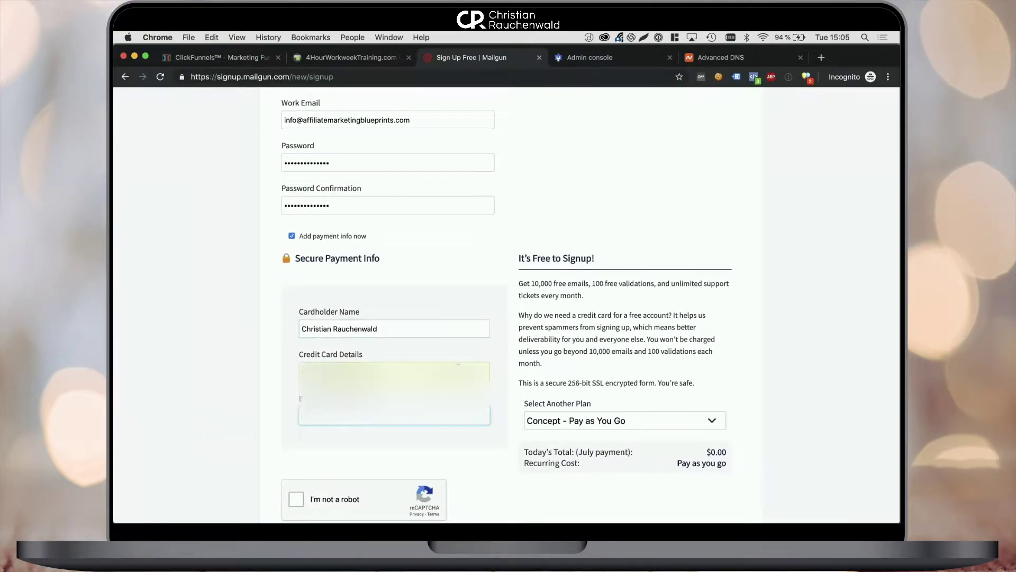
key(Tab)
scroll(272, 370, down, 2)
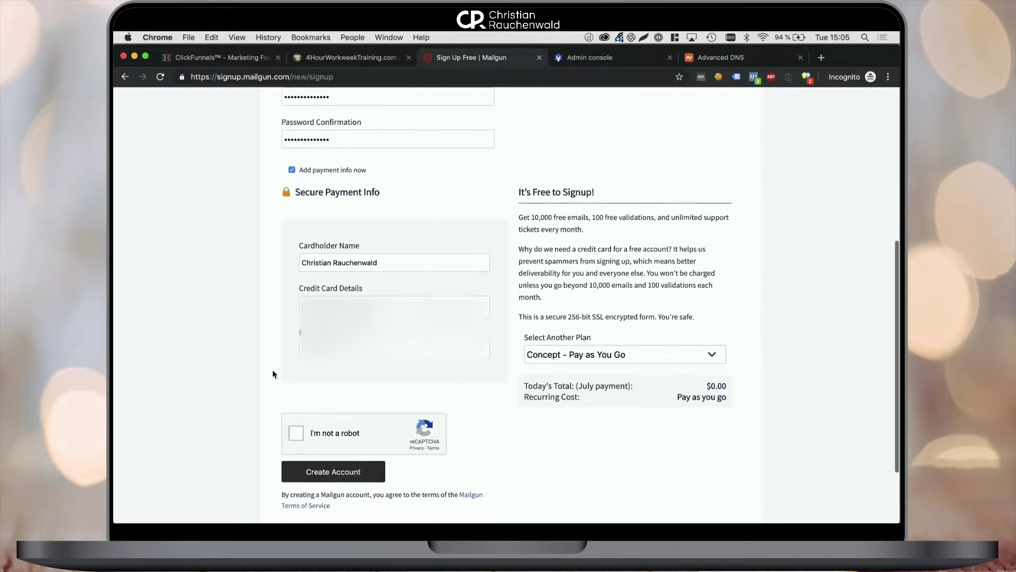
- Pass the reCAPTCHA, create the account on the Concept plan, and open Sending Domains
click(296, 429)
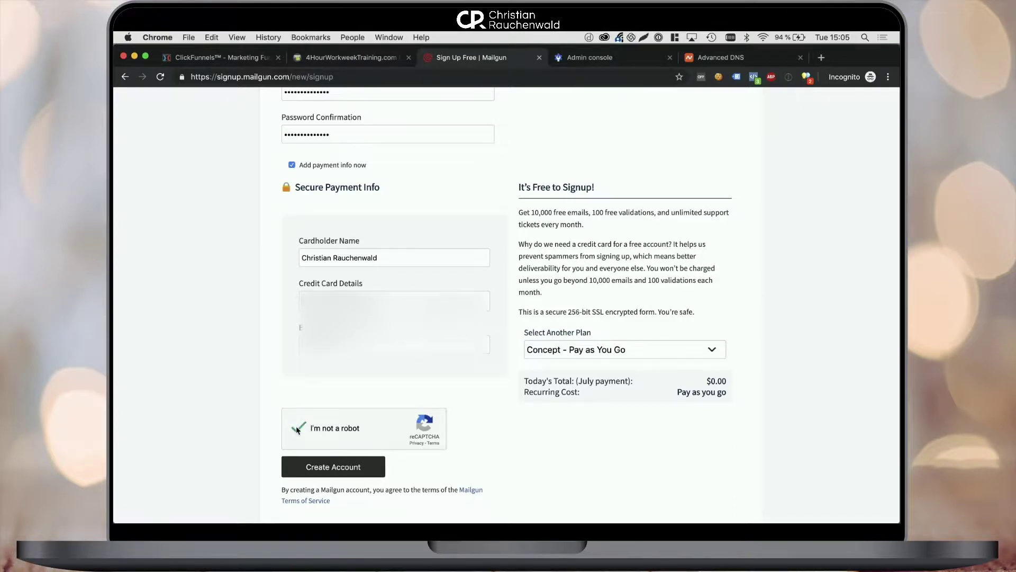
scroll(442, 381, down, 2)
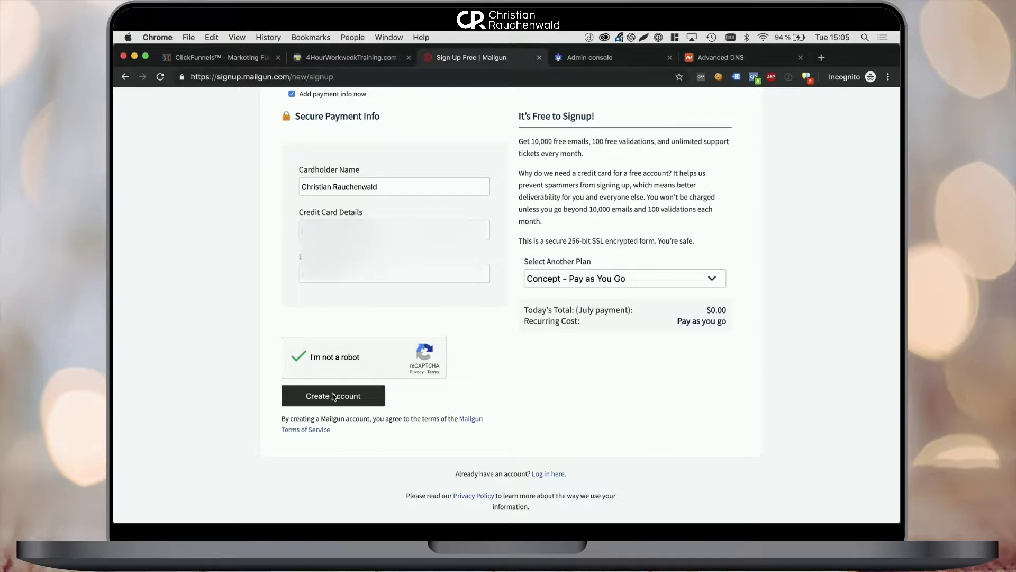
click(332, 396)
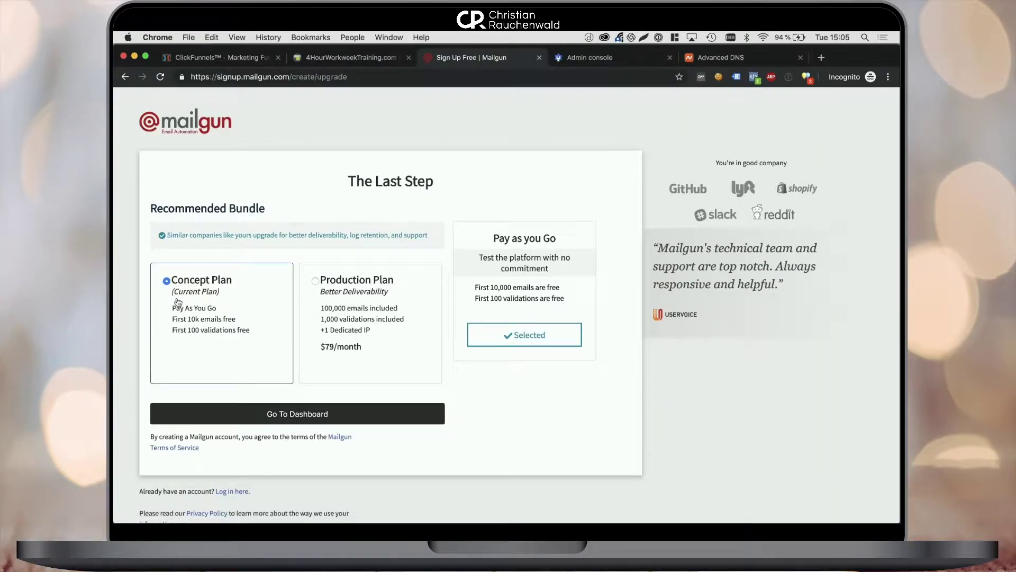
click(283, 416)
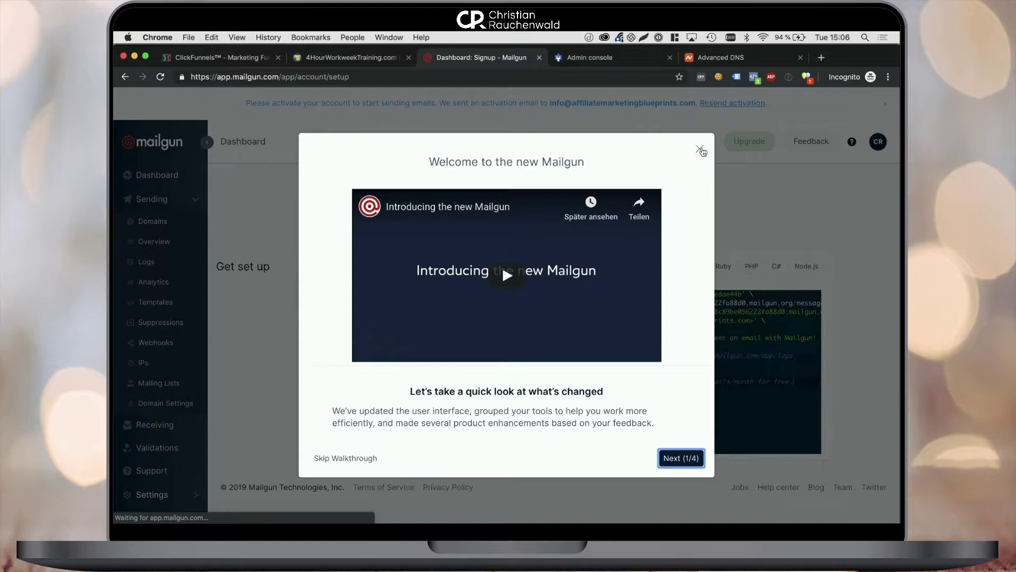
click(149, 238)
click(154, 222)
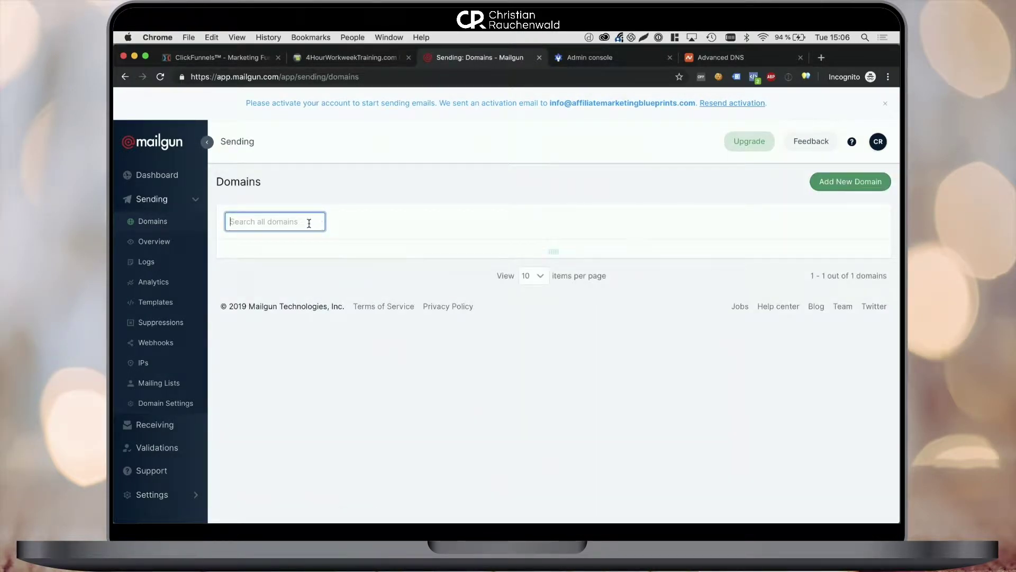
- Add mg.affiliatemarketingblueprints.com as a new sending domain with the default US region and DKIM settings
click(851, 181)
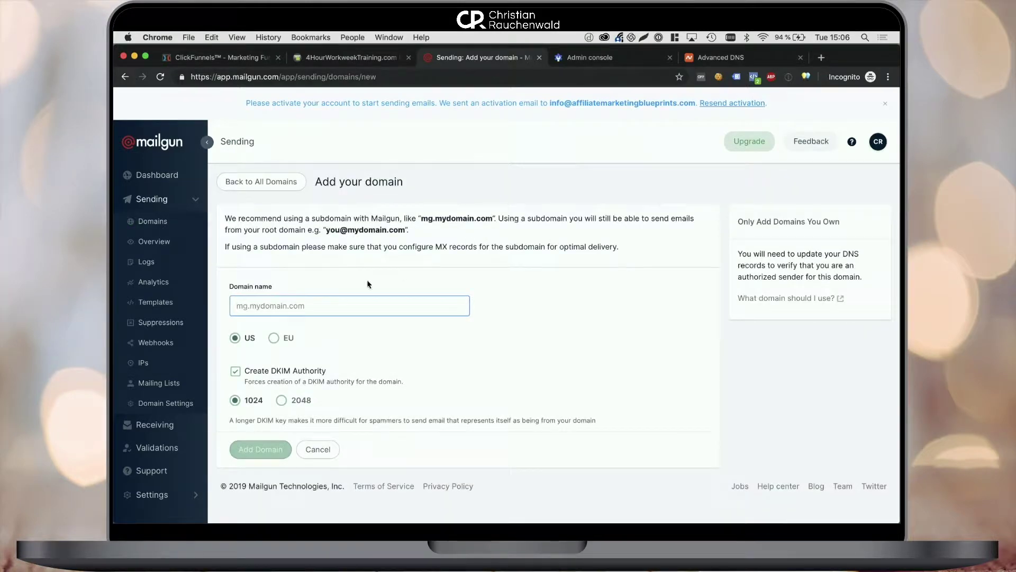
text(mg.)
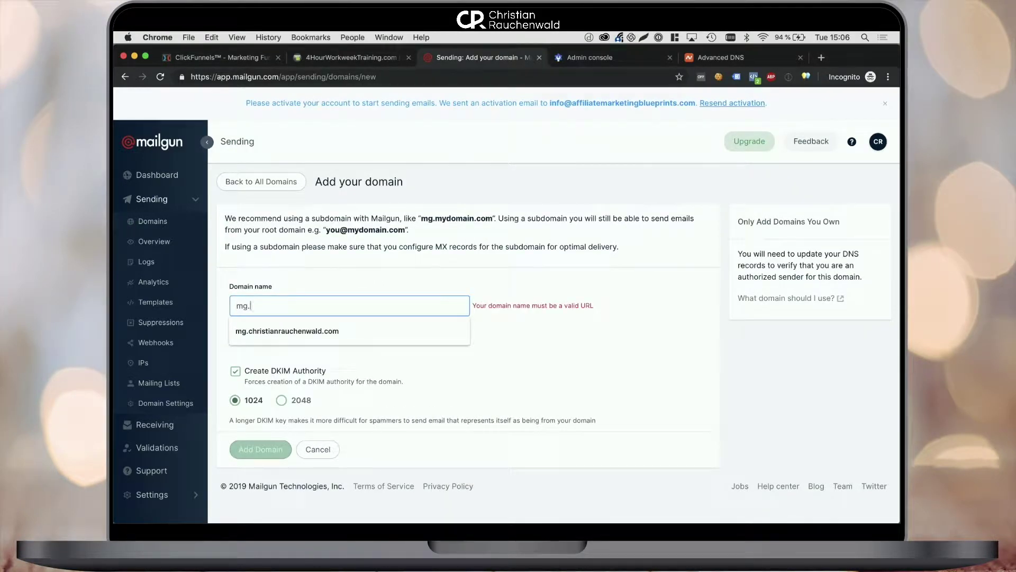
text(affiliatem)
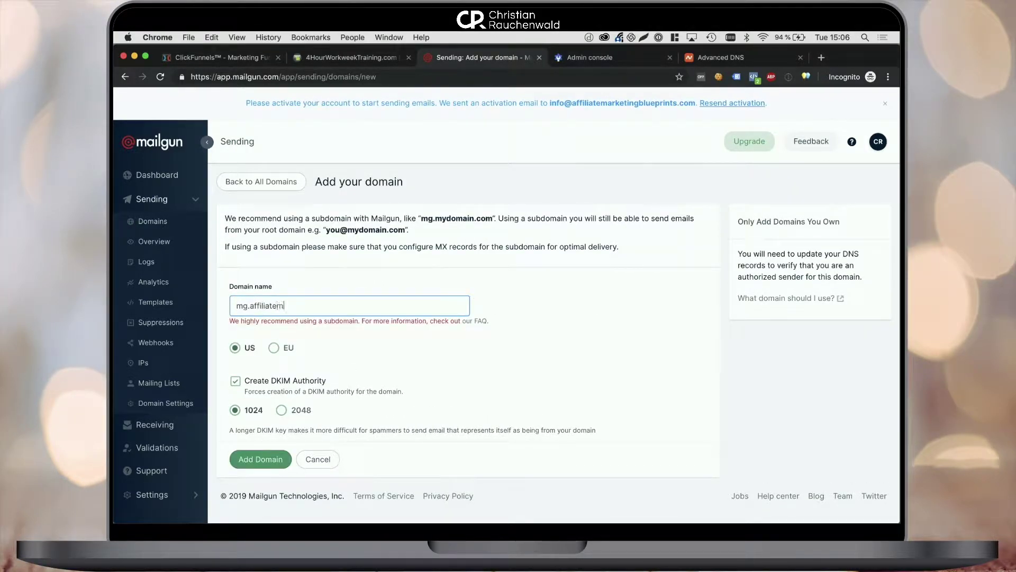
text(arkeetingblueprints.com)
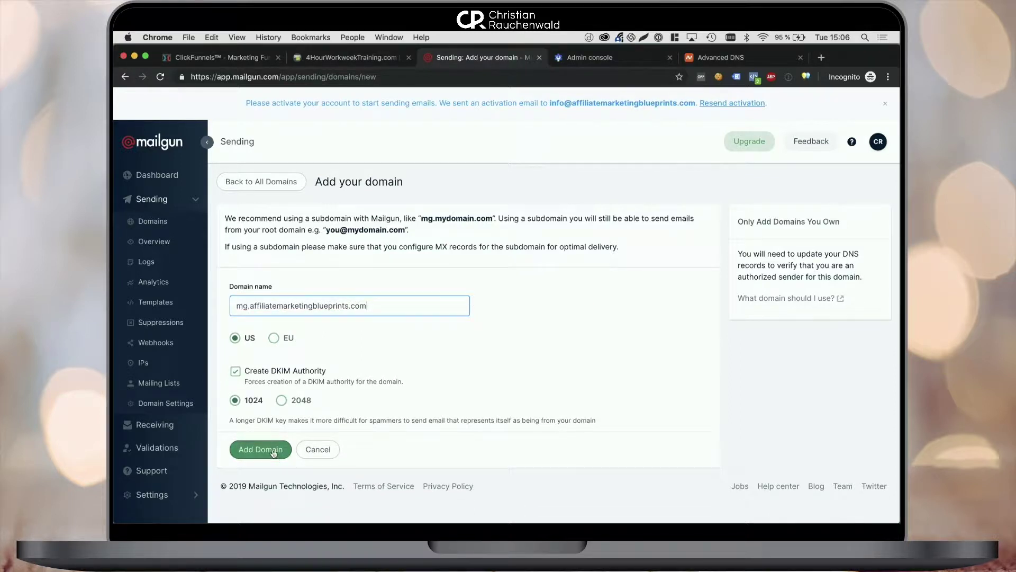
click(273, 449)
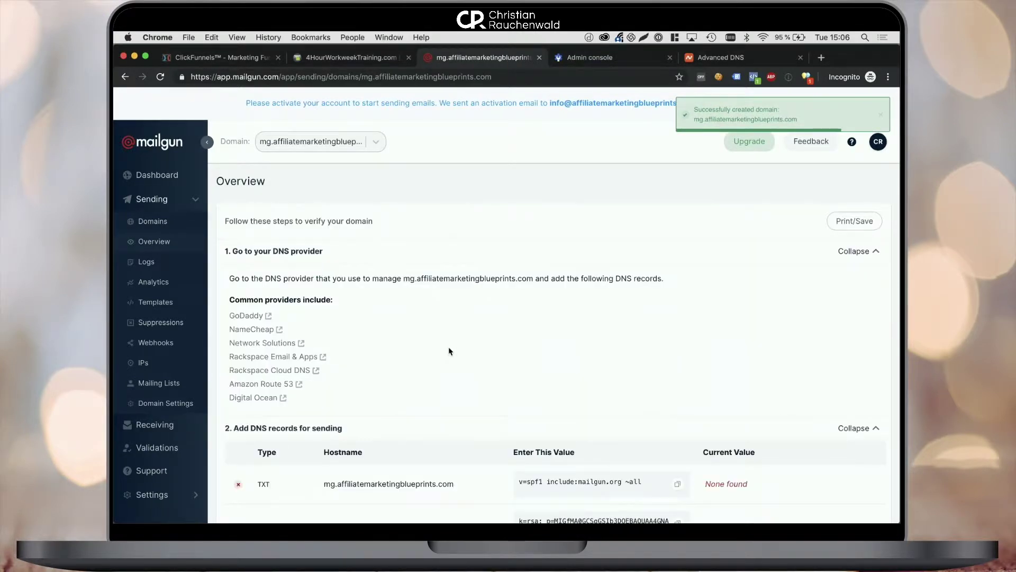
- Select the SPF TXT value v=spf1 include:mailgun.org ~all in Mailgun's DNS records
scroll(449, 351, down, 3)
scroll(449, 351, down, 2)
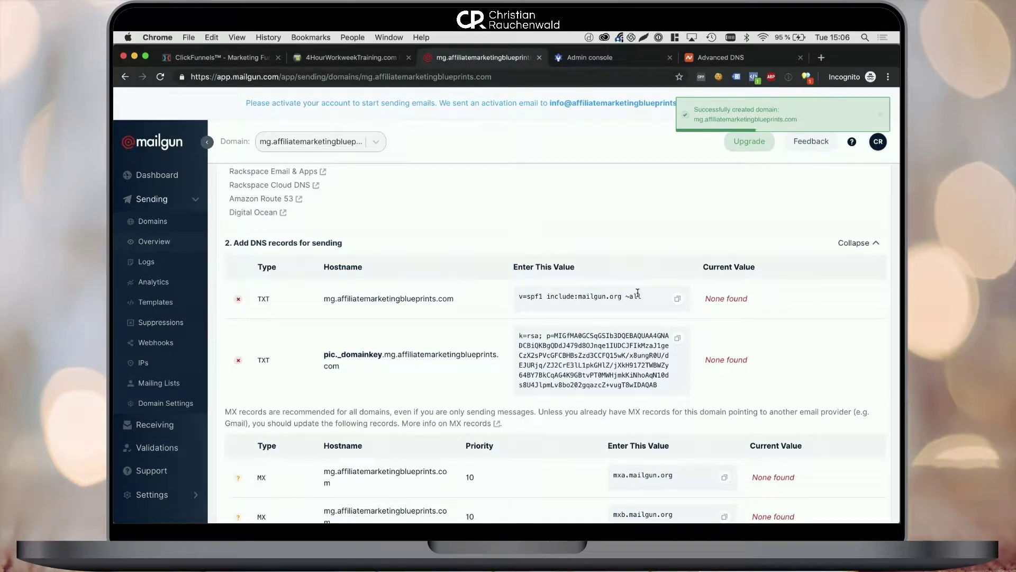
drag(643, 297, 518, 297)
key(ctrl+c)
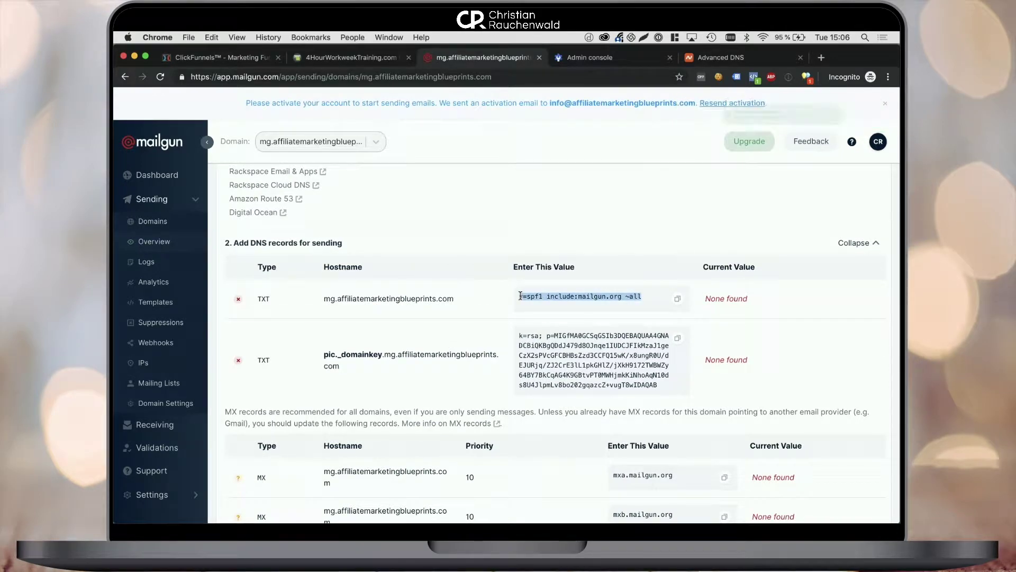
- Review Namecheap's Advanced DNS records, discarding an empty MX row, then return to Mailgun
click(712, 57)
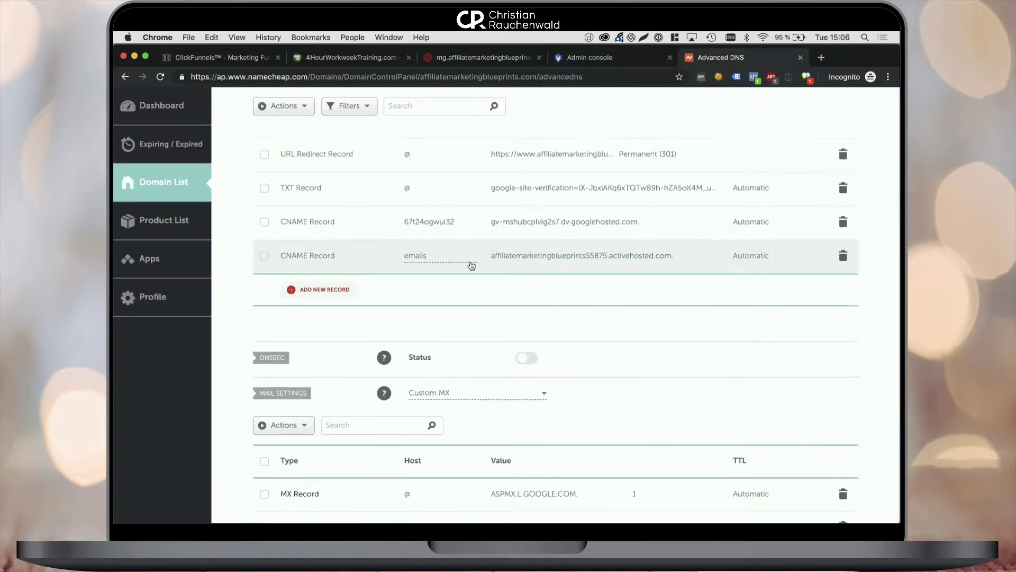
scroll(470, 265, down, 2)
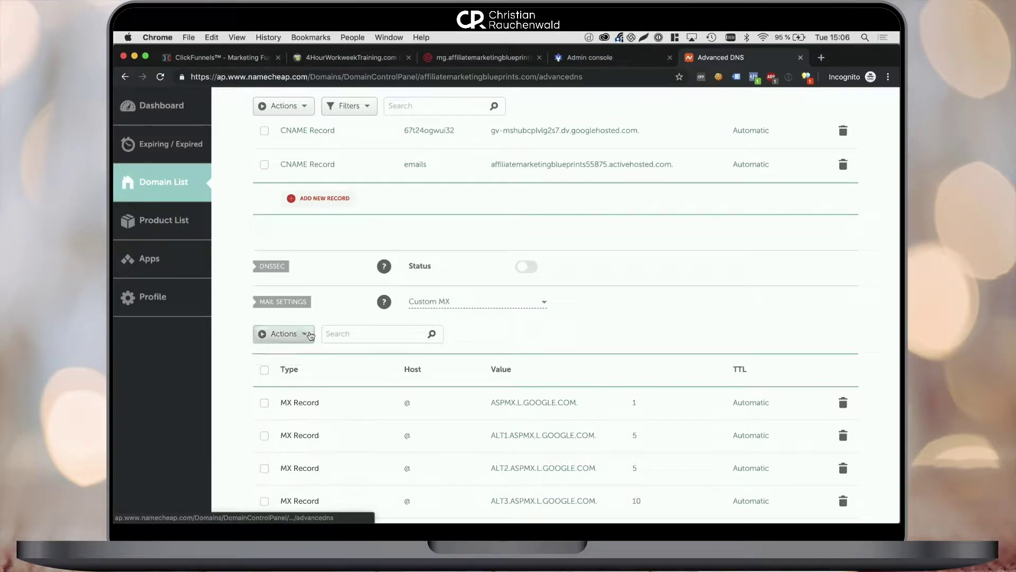
scroll(350, 325, down, 1)
scroll(351, 325, down, 4)
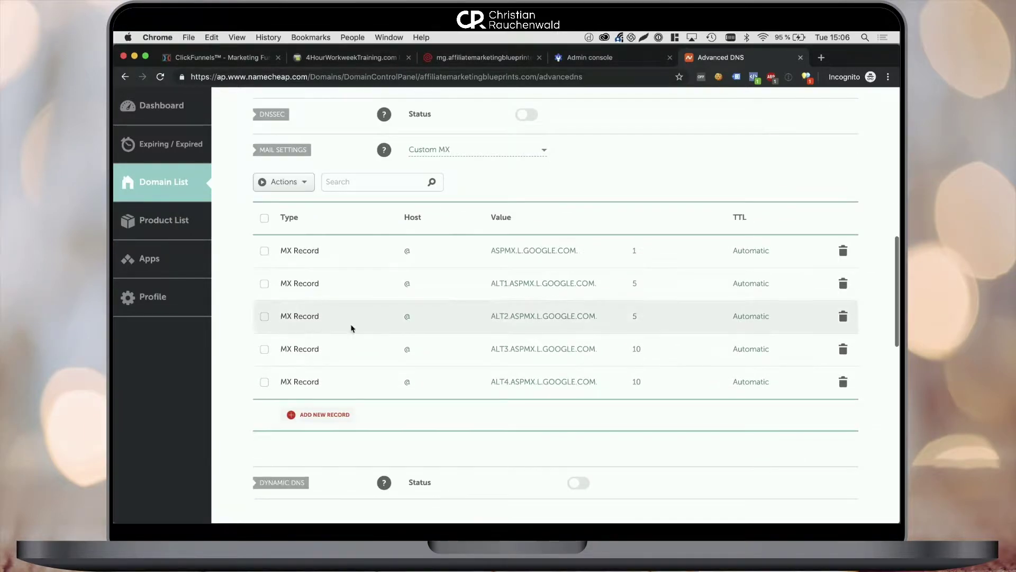
click(323, 415)
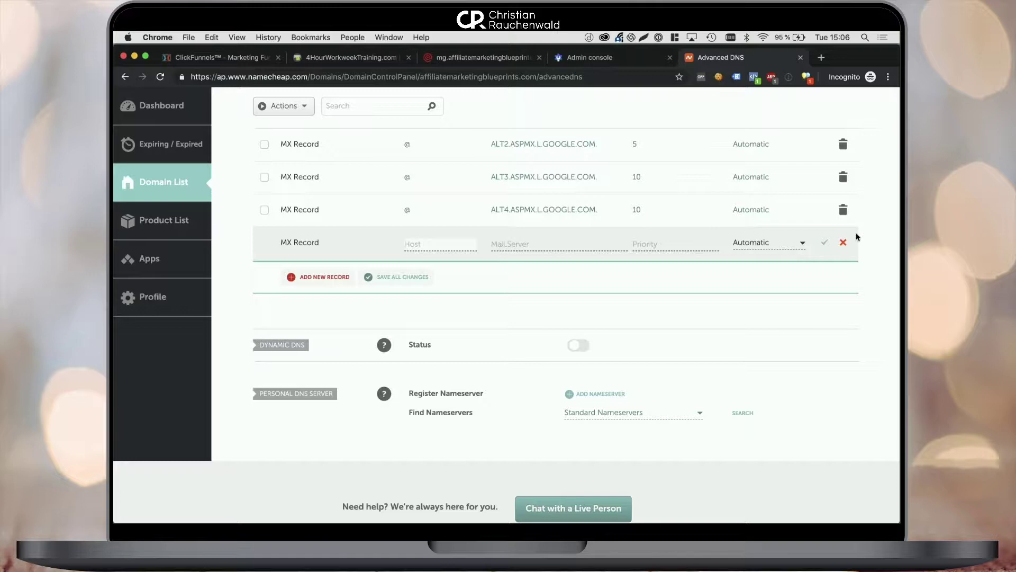
click(843, 242)
scroll(621, 287, up, 10)
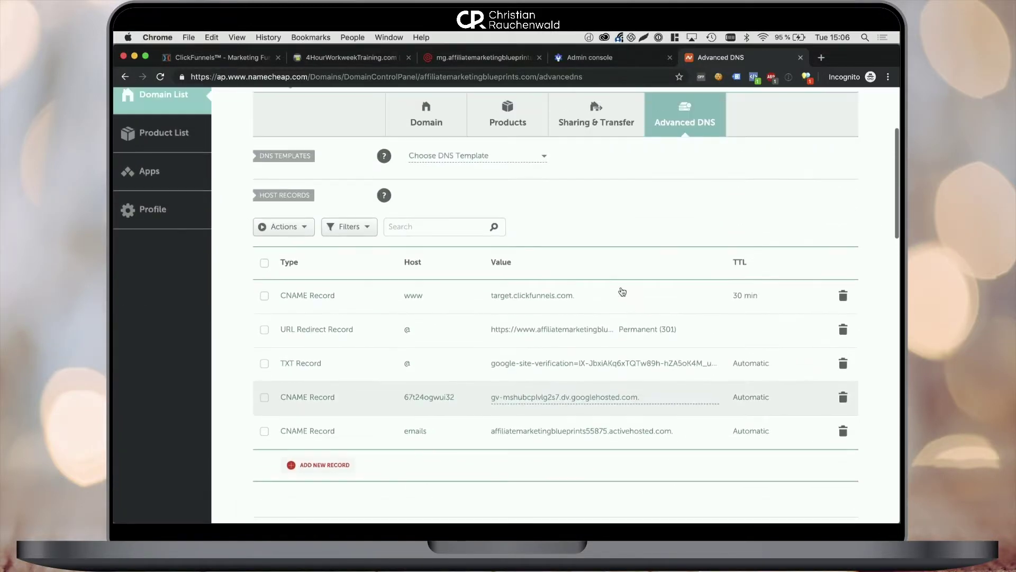
click(545, 56)
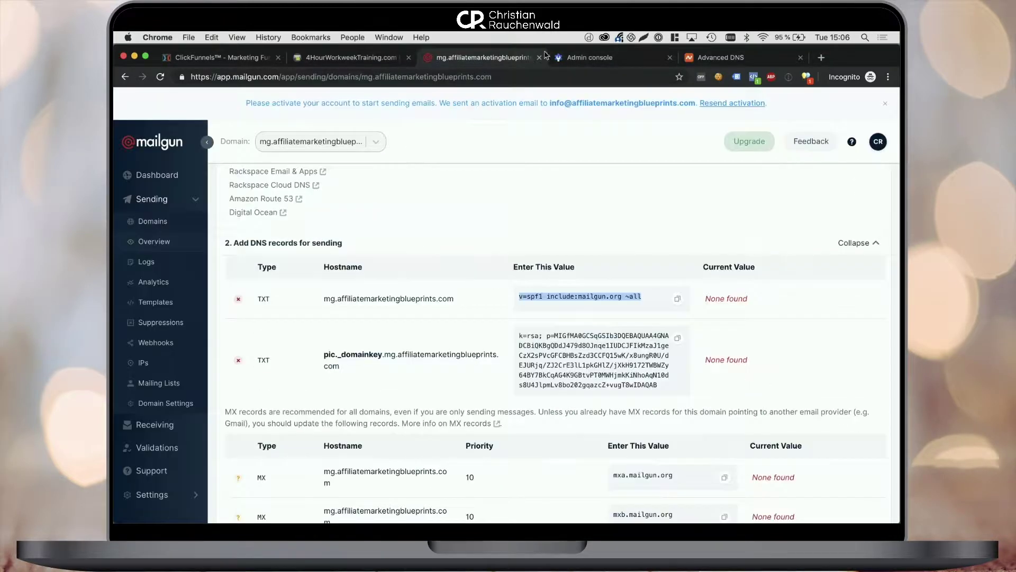
- Add the SPF TXT record for host mg in Namecheap
click(715, 57)
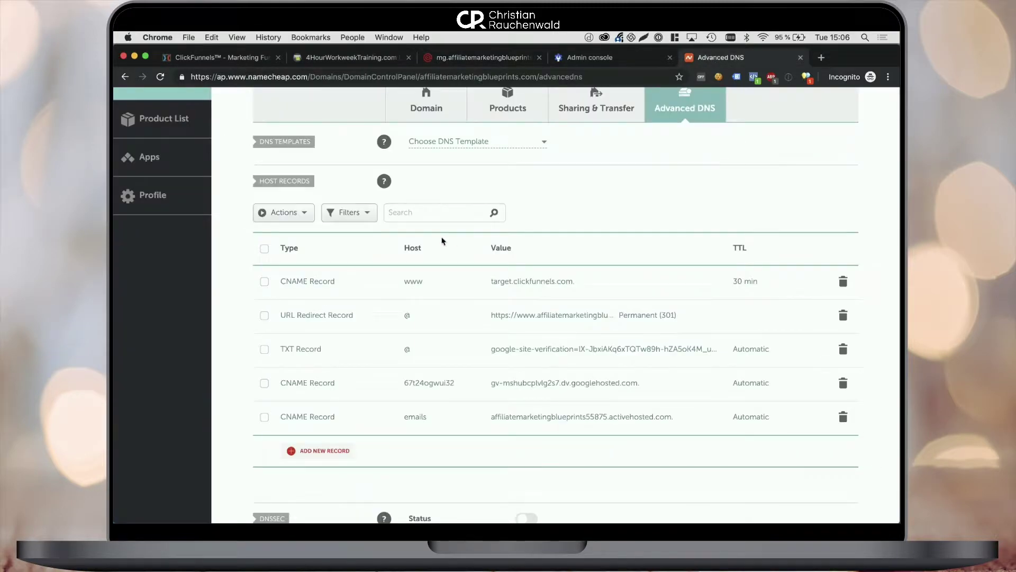
click(317, 453)
scroll(342, 318, down, 2)
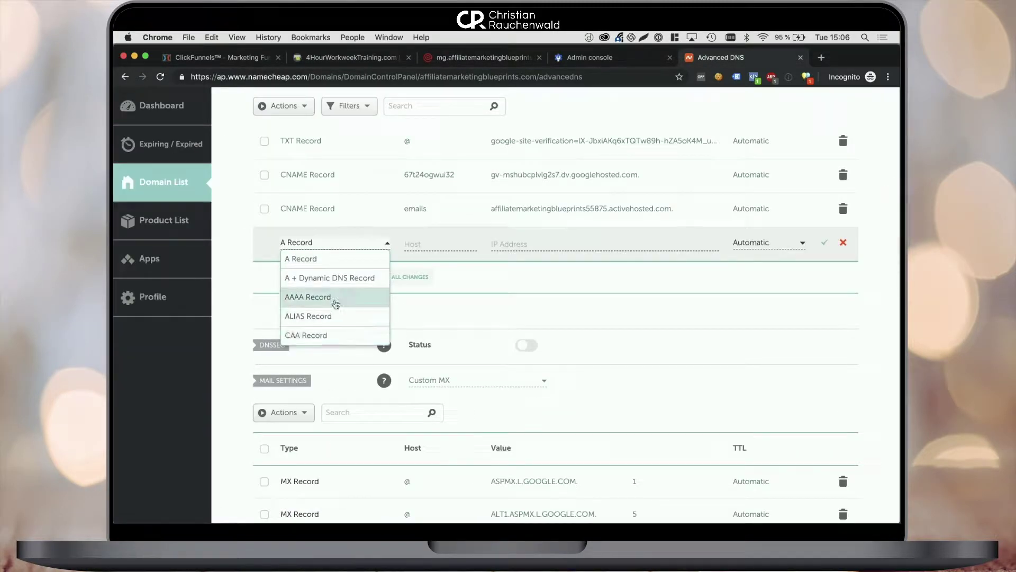
click(317, 296)
text(mg)
key(Tab)
key(ctrl+v)
click(825, 242)
- Copy Mailgun's DKIM key and add it as a TXT record for host pic._domainkey.mg
click(479, 57)
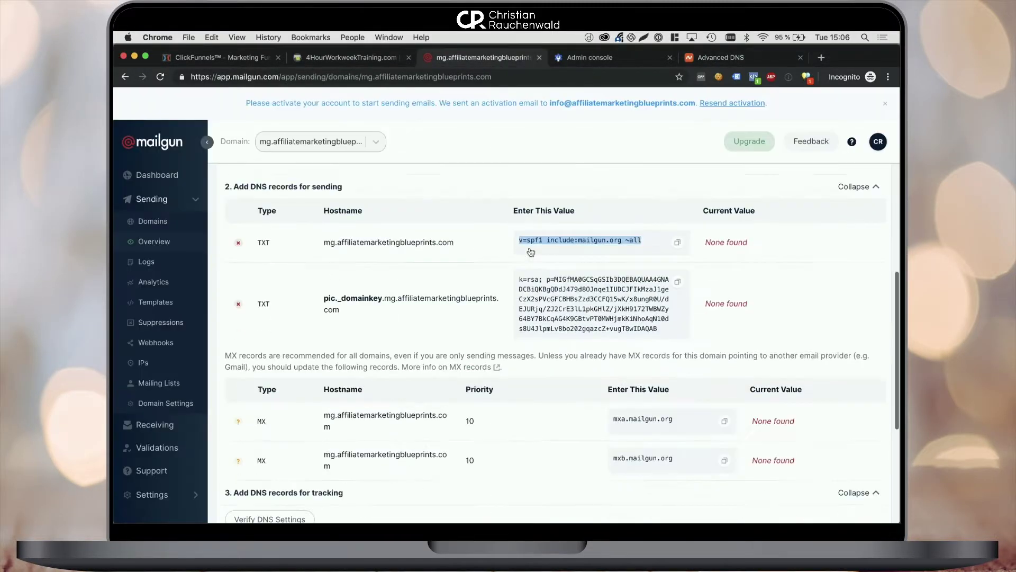
scroll(529, 296, down, 1)
click(677, 272)
click(714, 57)
click(320, 276)
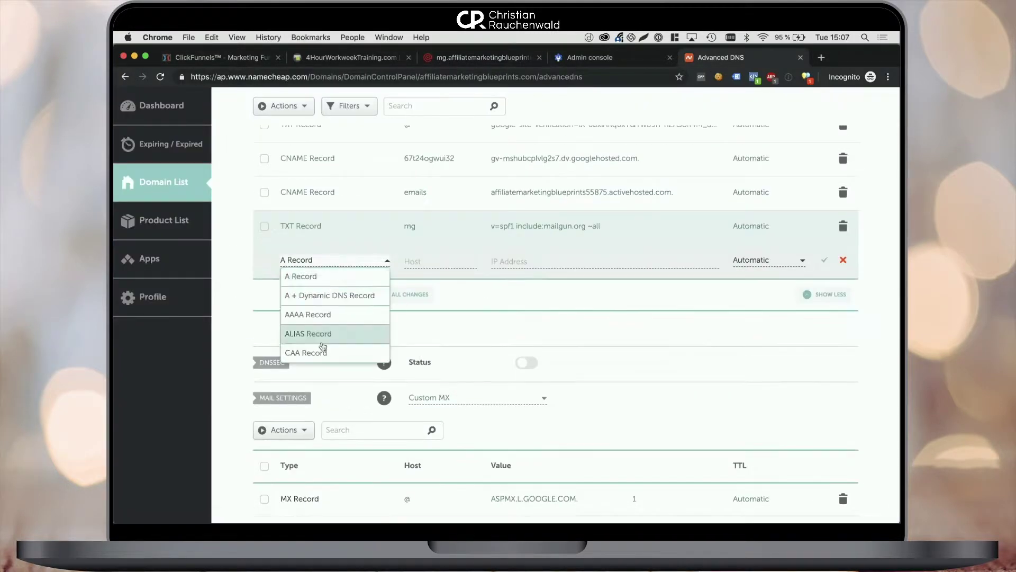
click(317, 330)
text(pic._domainkey.mg)
key(Tab)
key(ctrl+v)
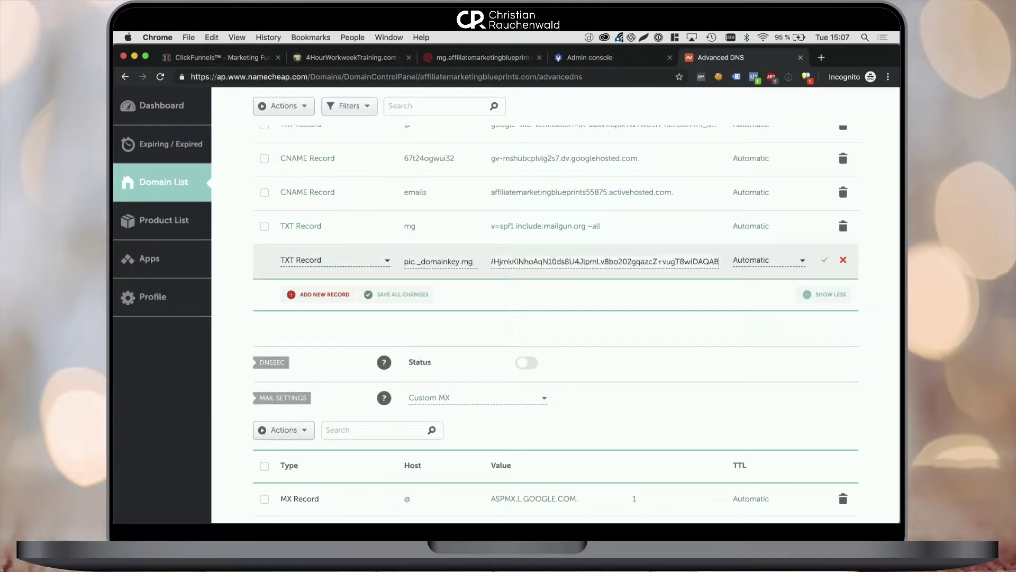
key(Return)
- Add an MX record for host mg pointing to mxa.mailgun.org
click(479, 57)
drag(384, 284, 396, 284)
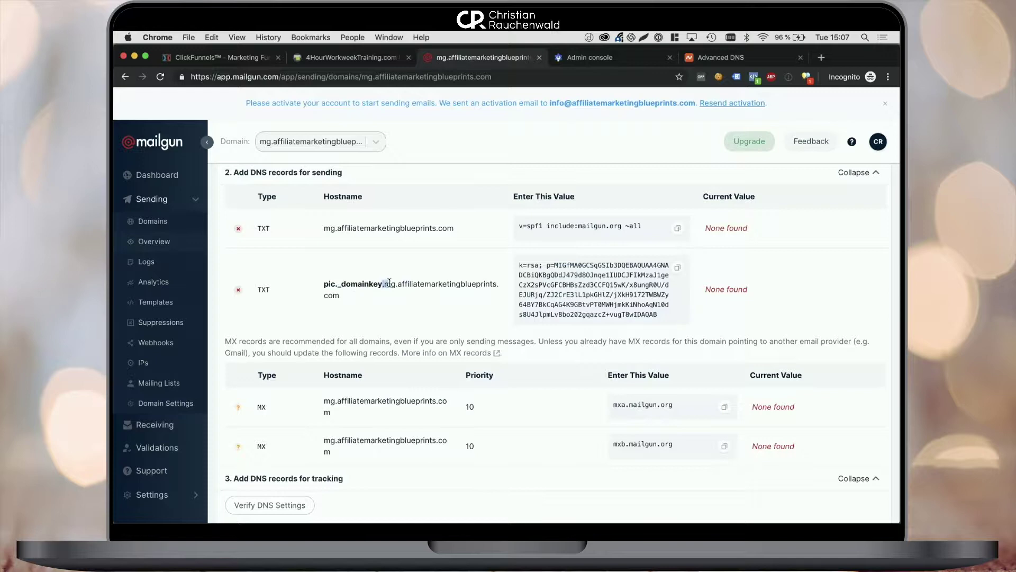
click(726, 409)
click(721, 57)
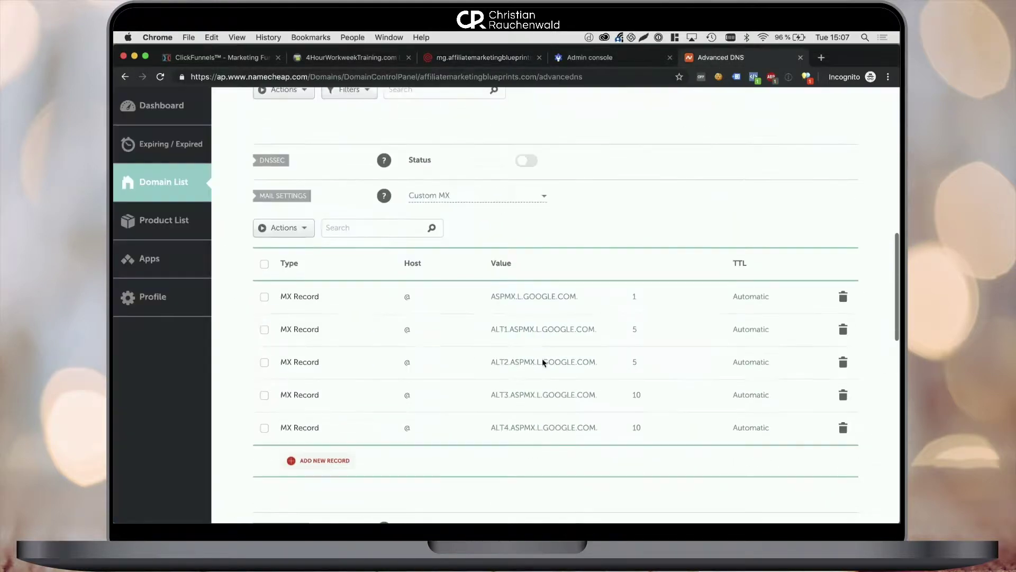
scroll(530, 317, down, 5)
click(318, 460)
click(423, 245)
text(mg)
key(Tab)
key(cmd+v)
key(Return)
- Add a second MX record for host mg pointing to mxb.mailgun.org with priority 10
click(479, 57)
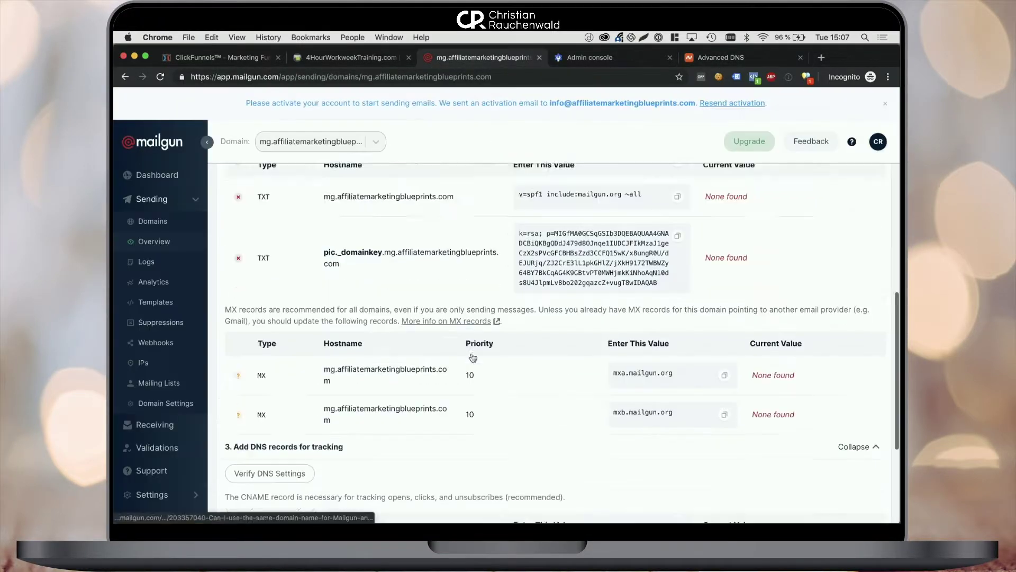
scroll(529, 344, down, 1)
click(724, 378)
click(721, 57)
click(328, 265)
text(mg)
key(Tab)
key(cmd+v)
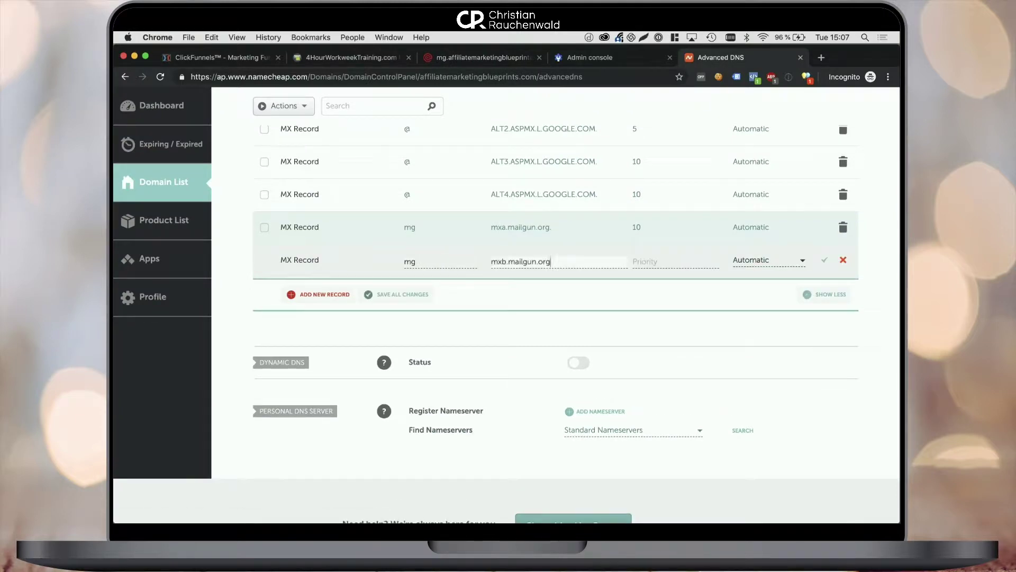
key(Tab)
text(10)
click(479, 57)
- Add a CNAME record for host email.mg targeting mailgun.org
scroll(524, 271, down, 2)
scroll(522, 272, down, 2)
double_click(334, 390)
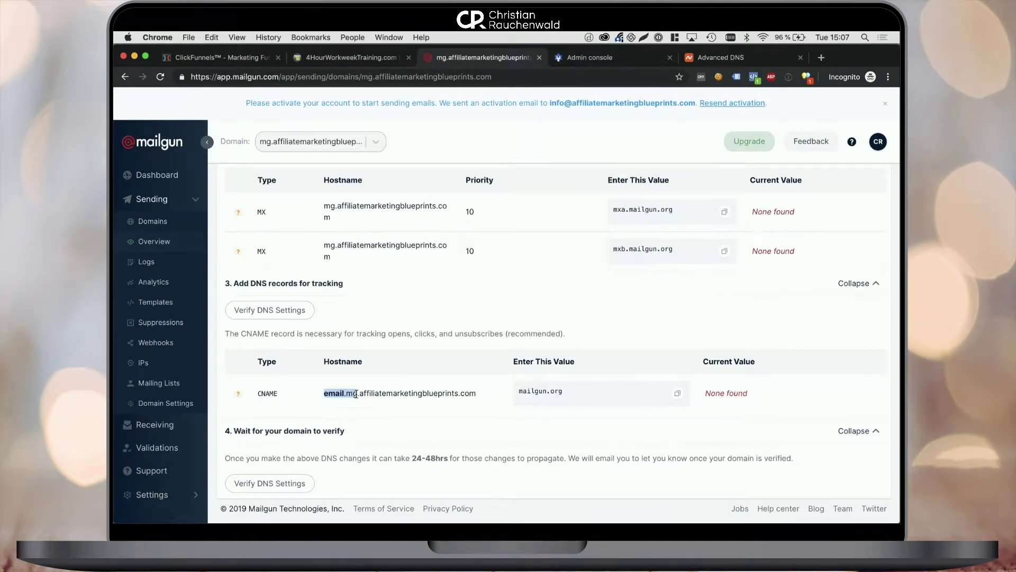
click(678, 392)
click(721, 57)
scroll(626, 297, down, 1)
scroll(626, 298, up, 10)
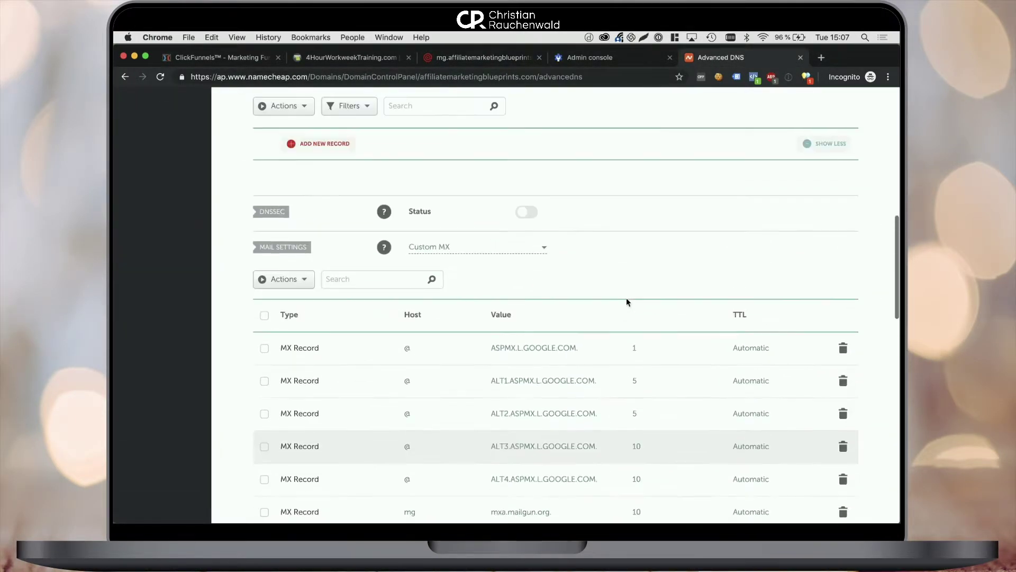
click(324, 295)
click(317, 350)
click(433, 262)
text(email.mg)
key(Tab)
key(super+v)
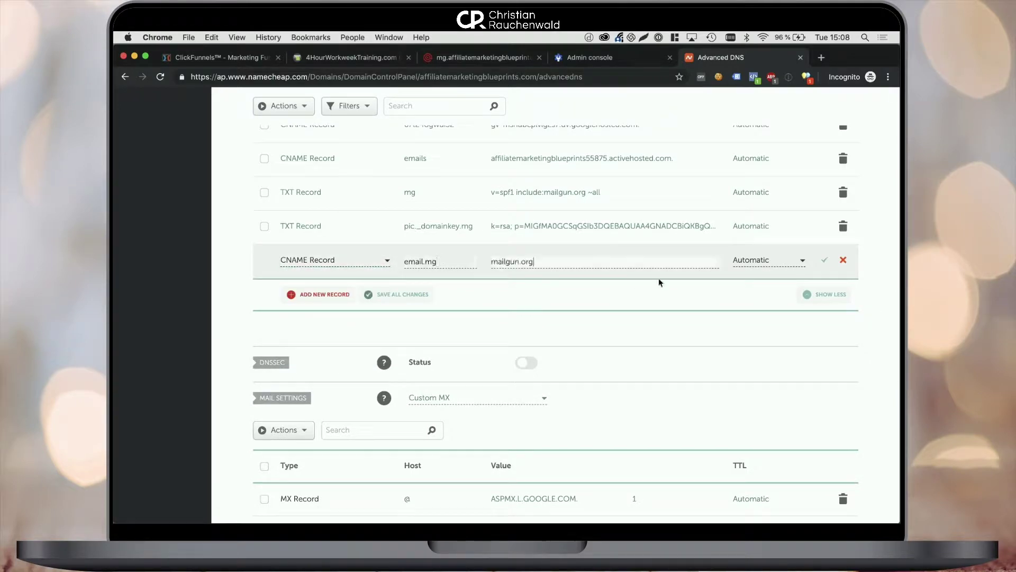
click(824, 259)
click(479, 57)
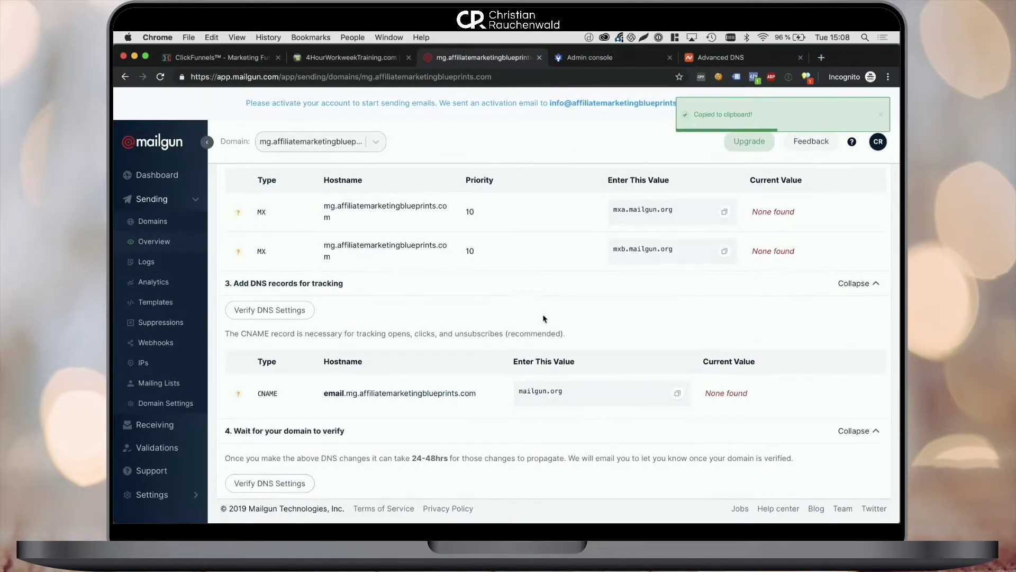
- Verify the domain's DNS, show SMTP credentials (smtp.mailgun.org, port 587), then return to ClickFunnels
click(278, 485)
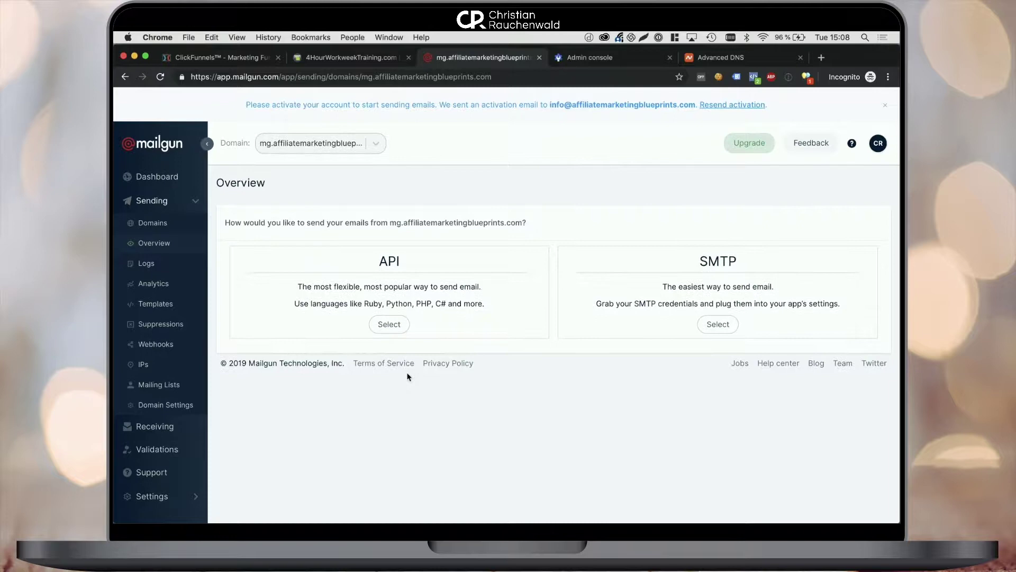
click(719, 329)
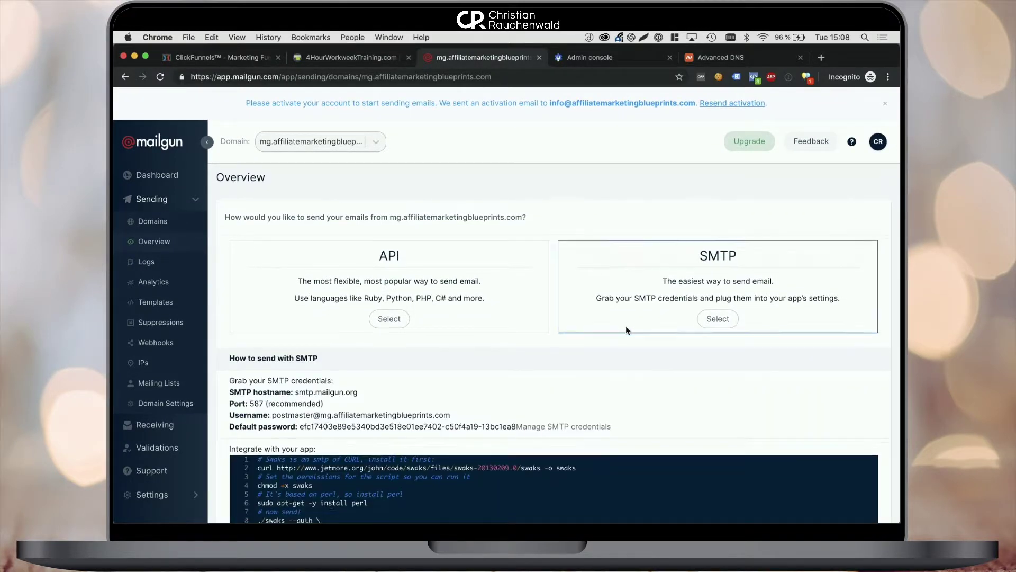
scroll(625, 326, down, 2)
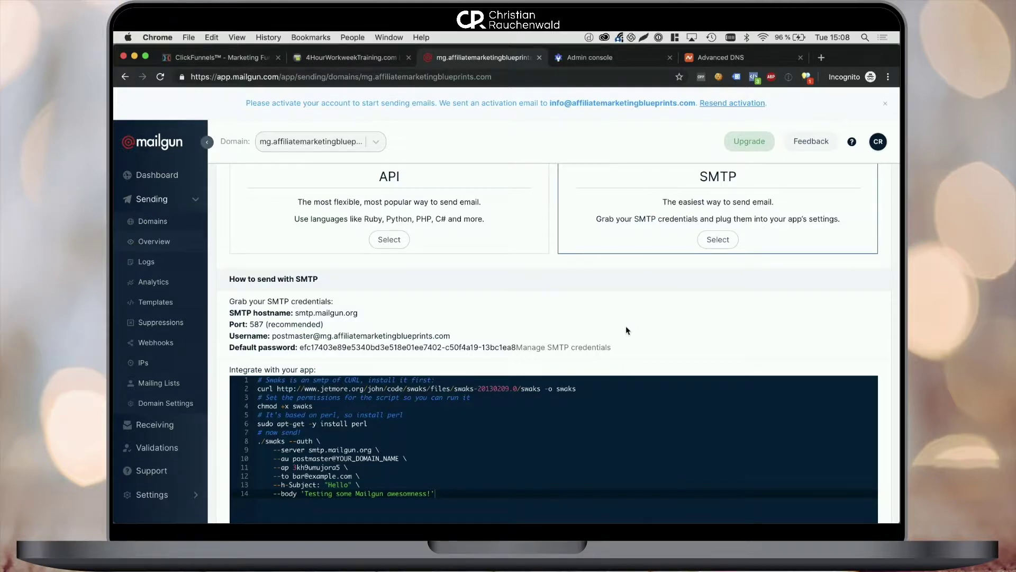
scroll(626, 326, up, 2)
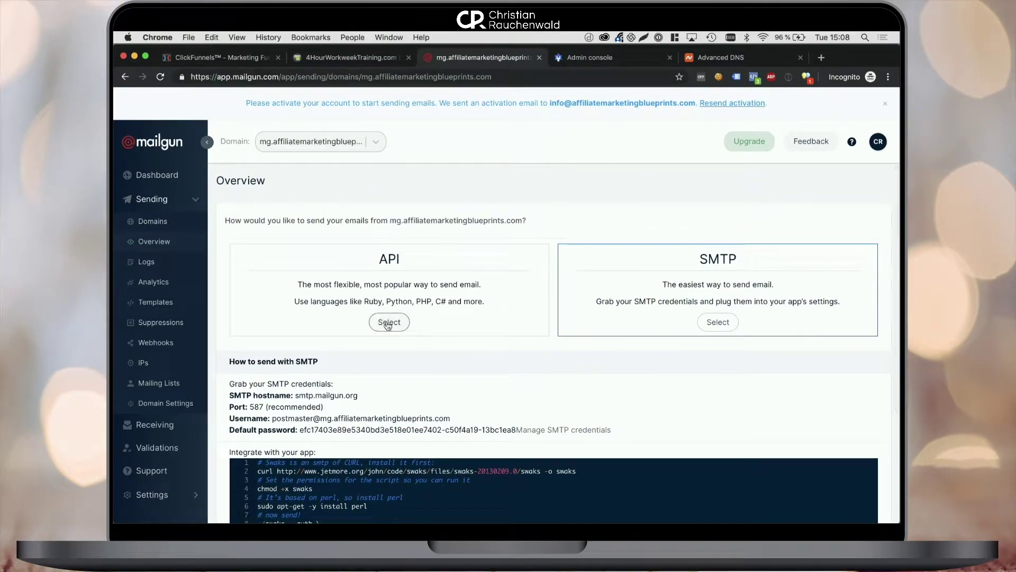
scroll(538, 375, down, 2)
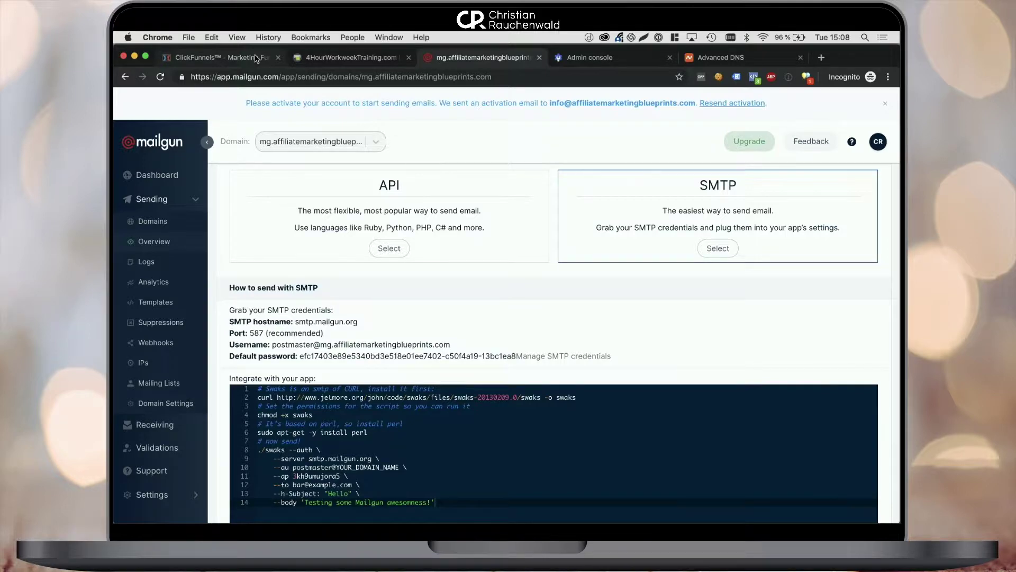
click(257, 58)
- Start a new email-sending setup under Account Settings > Outgoing SMTP
mouse_move(868, 101)
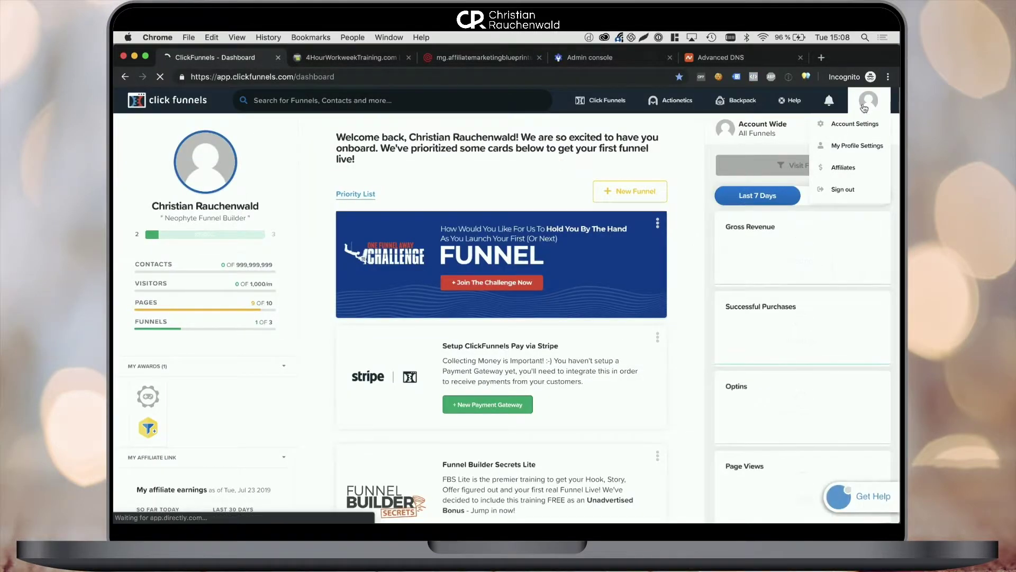
click(854, 125)
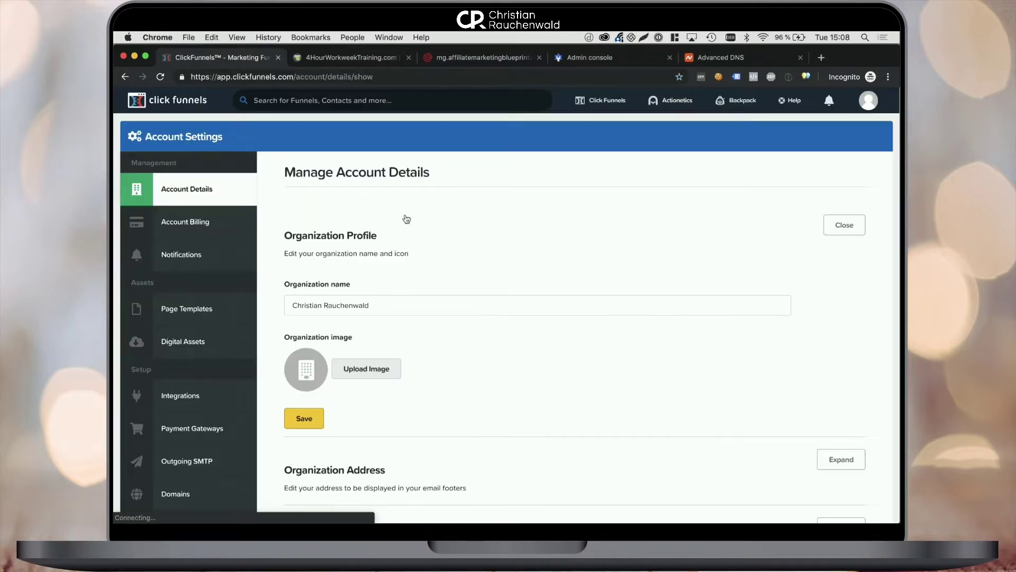
scroll(243, 349, down, 3)
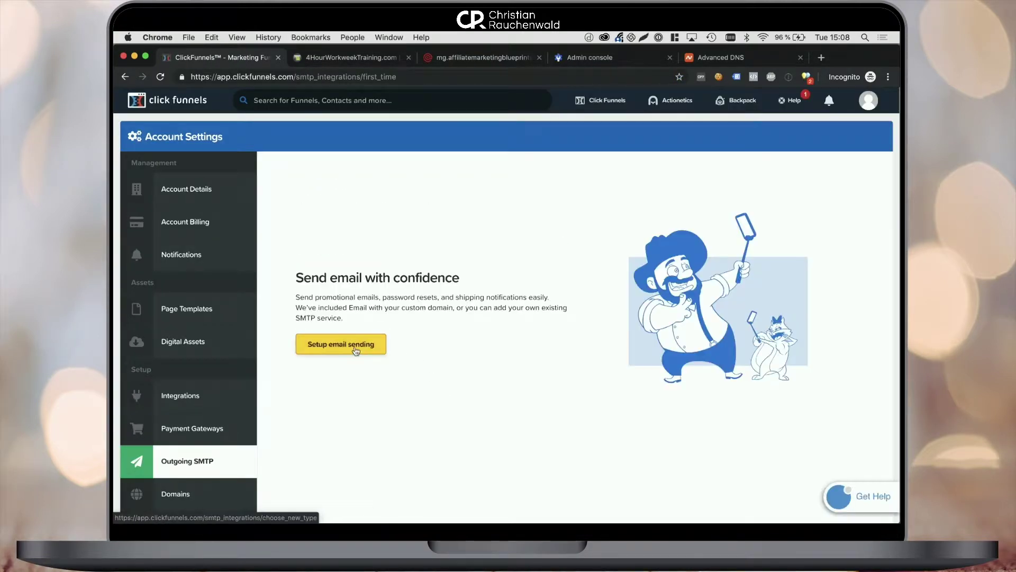
click(356, 349)
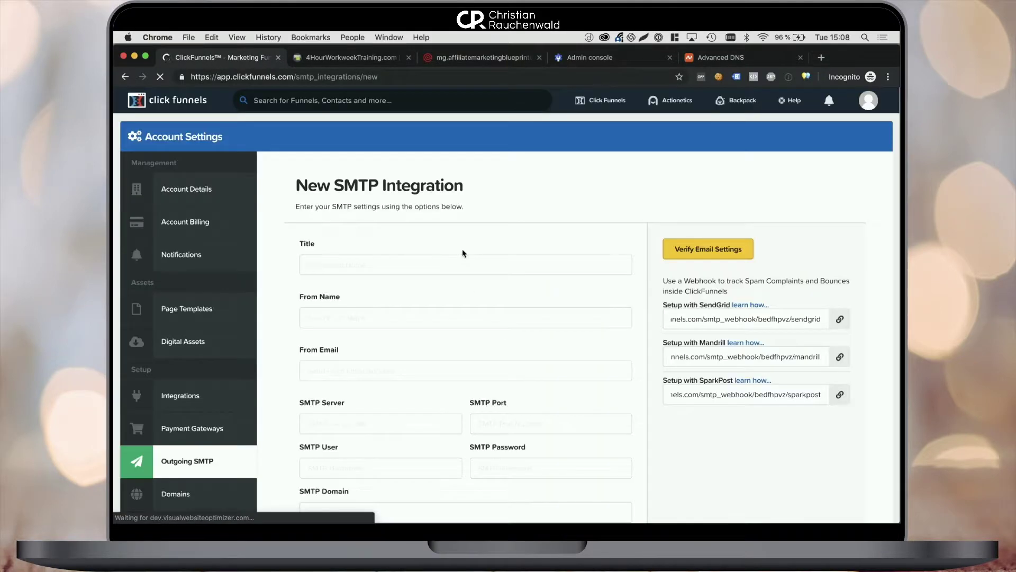
- Enter Title 'Mailgun', the sender's name, and the sender's e-mail address
click(433, 265)
text(Mailgun)
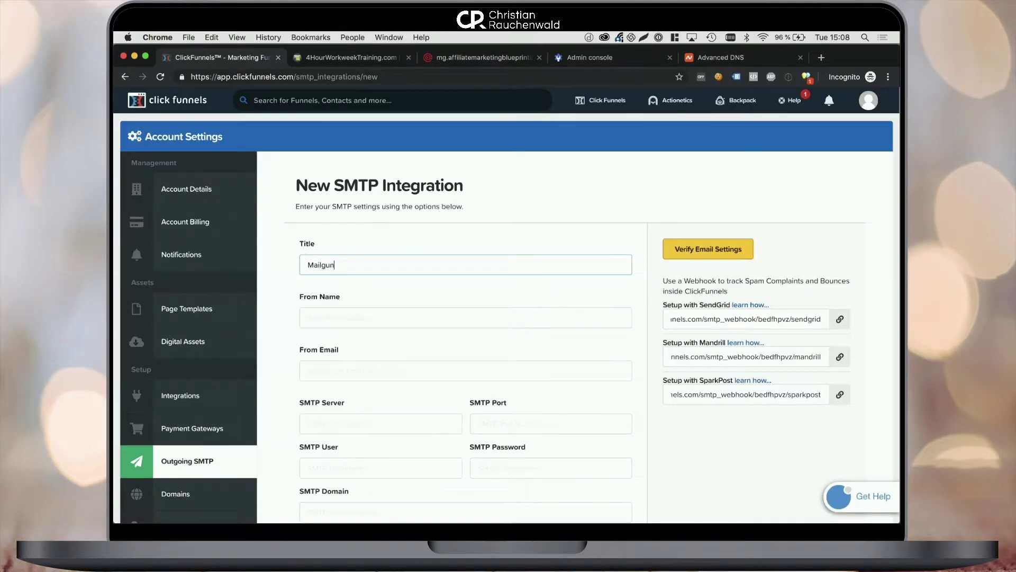
click(339, 318)
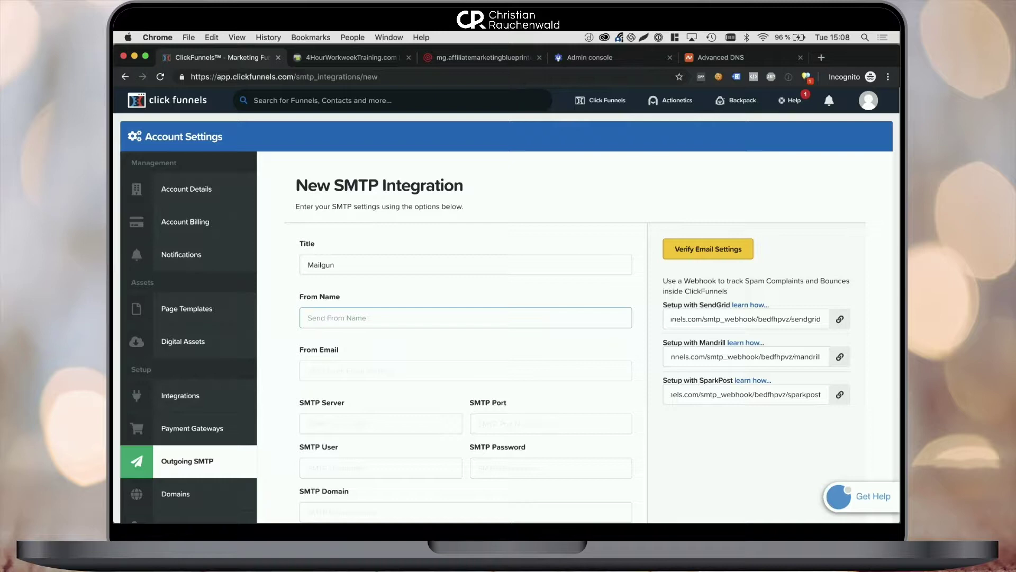
text(Affi)
key(ctrl+a)
key(ctrl+v)
key(Tab)
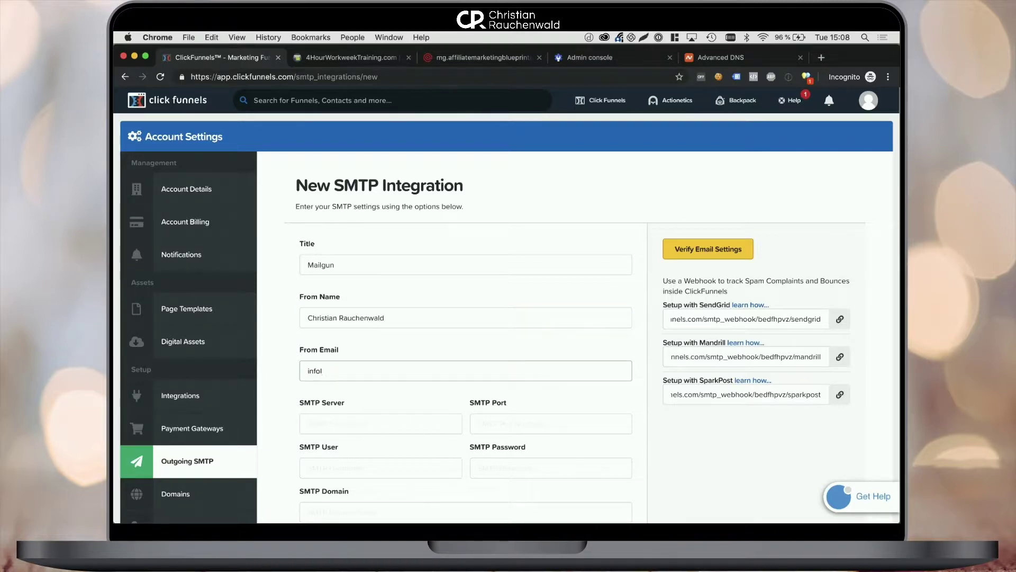
- Set the SMTP server to smtp.mailgun.org and the port to 587
key(Tab)
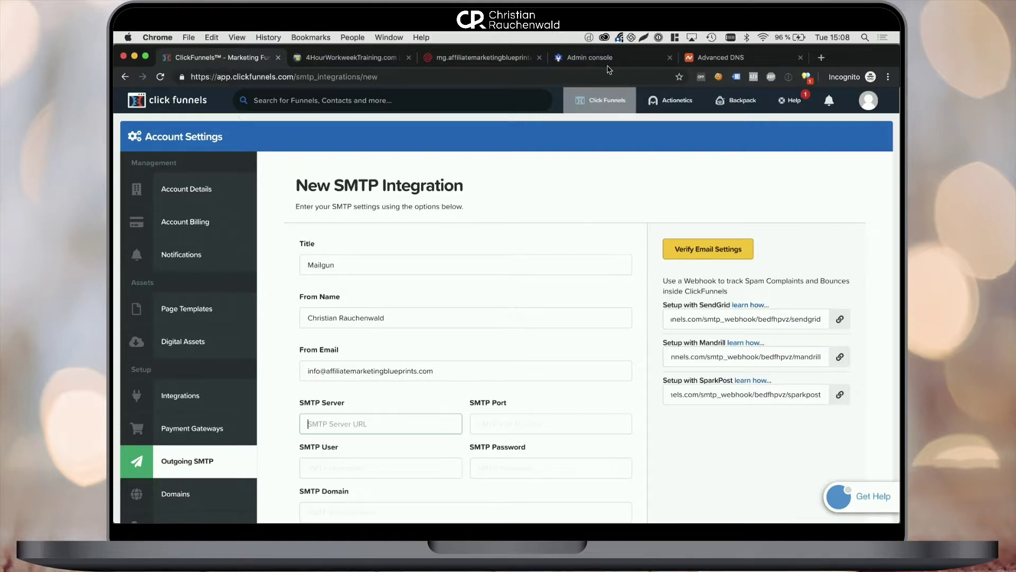
click(483, 57)
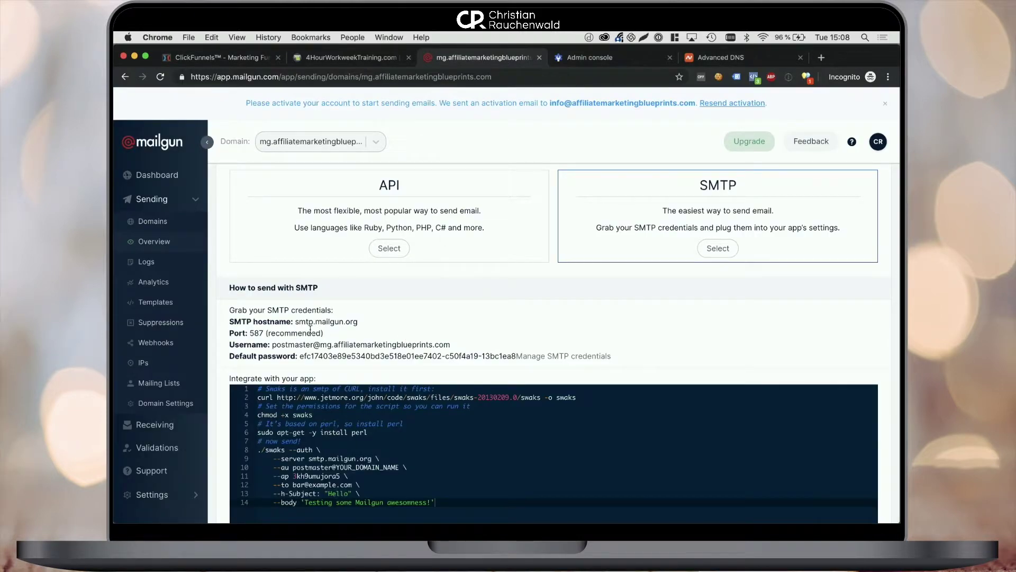
drag(295, 322, 360, 325)
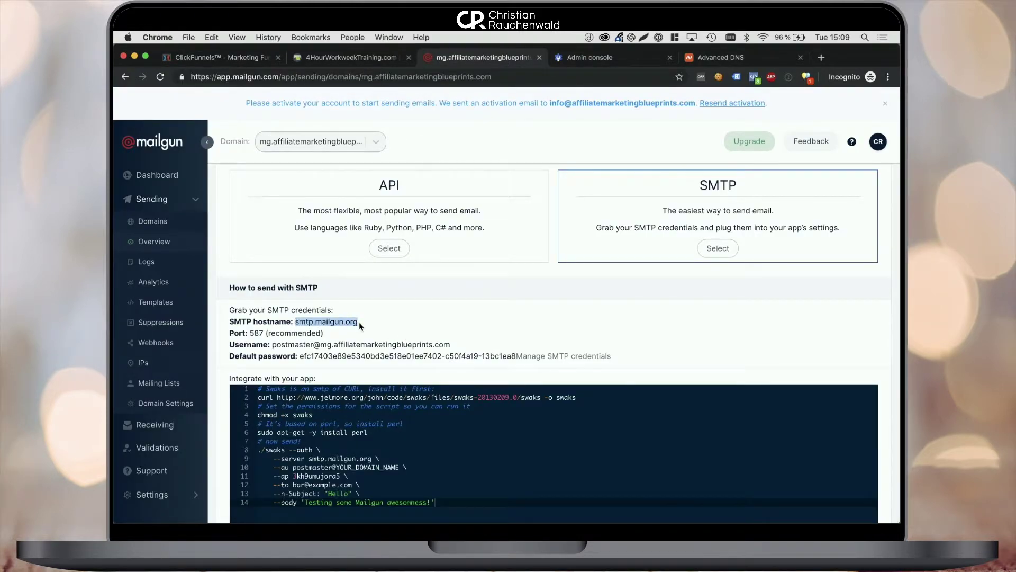
click(237, 64)
key(ctrl+v)
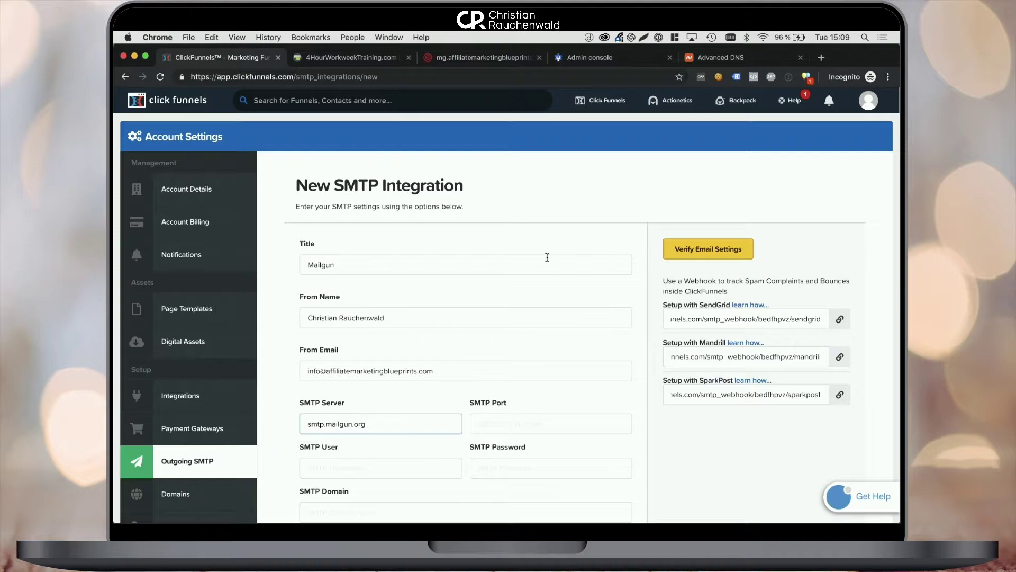
click(492, 59)
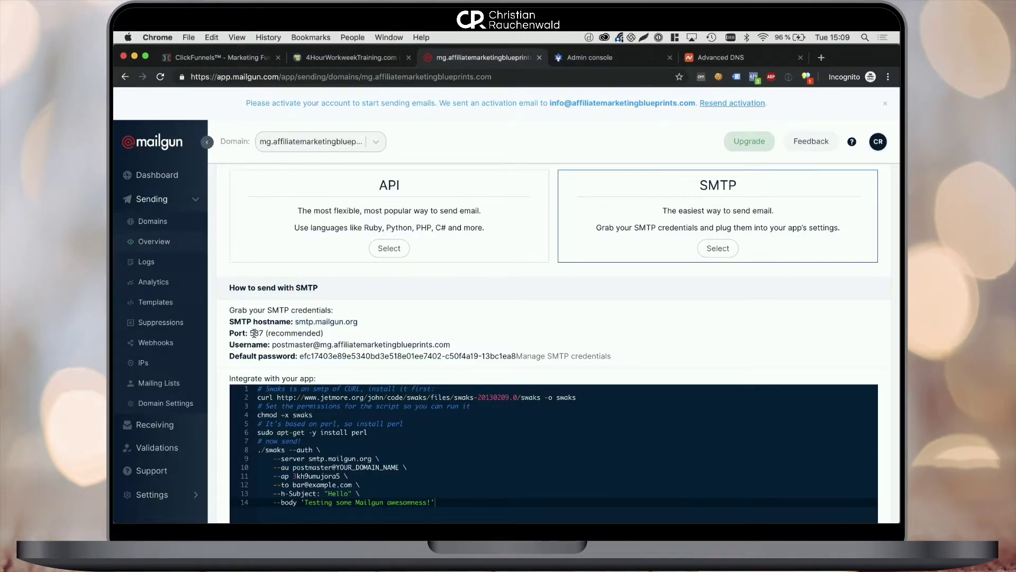
click(241, 59)
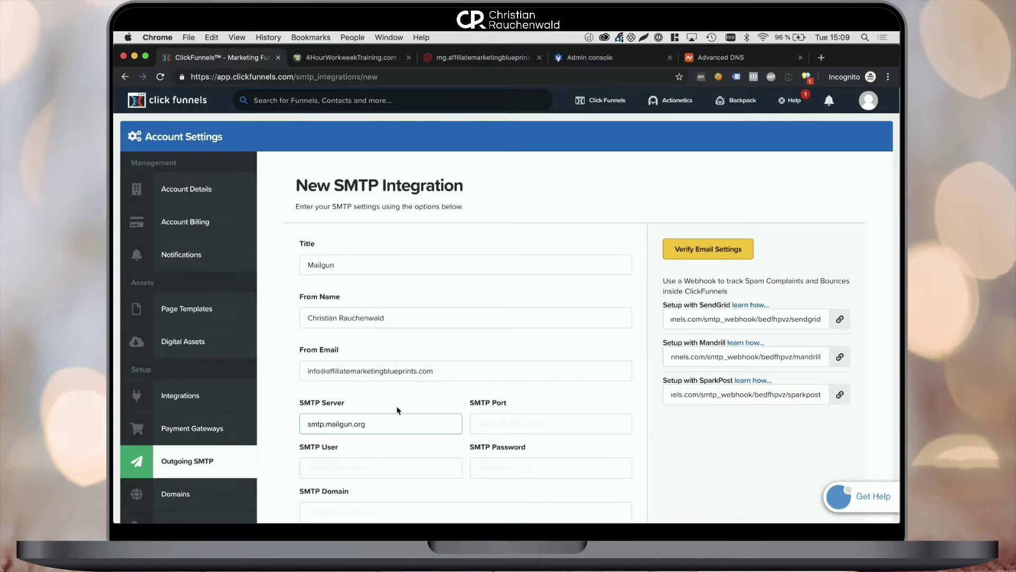
click(522, 422)
text(587)
- Copy Mailgun's SMTP username into the SMTP User field
click(447, 59)
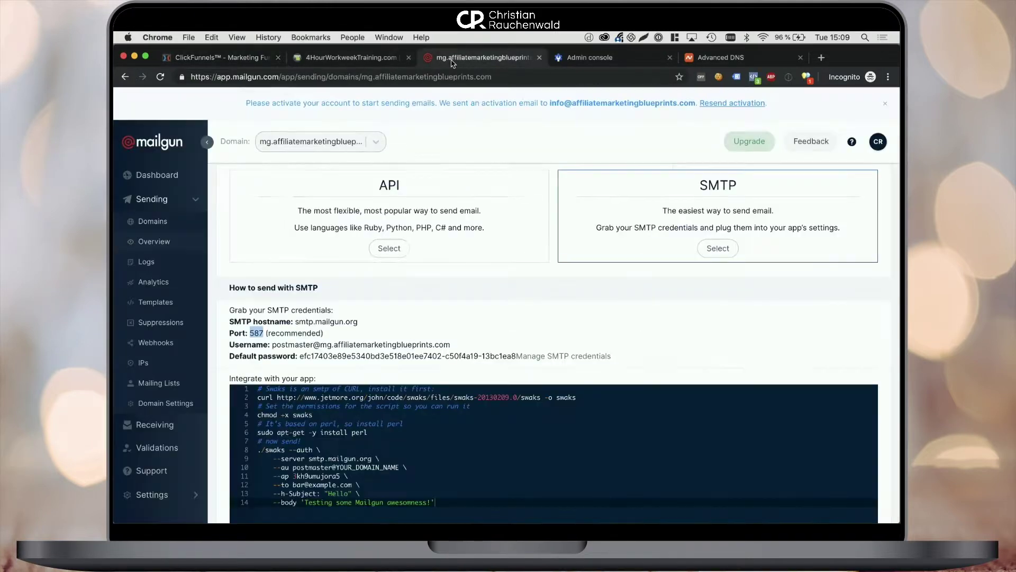
drag(270, 344, 464, 352)
key(super+c)
click(222, 57)
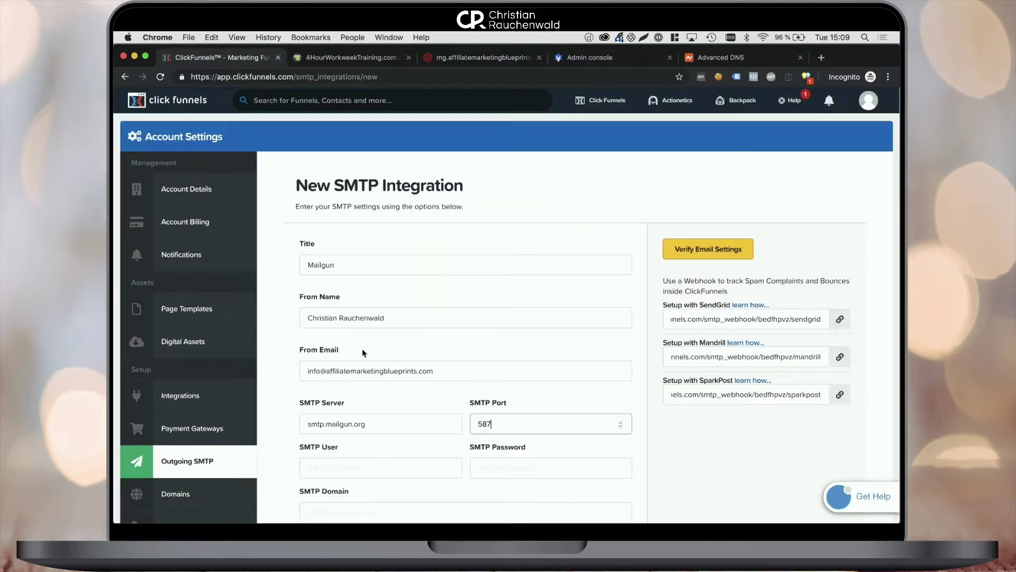
click(392, 467)
key(super+v)
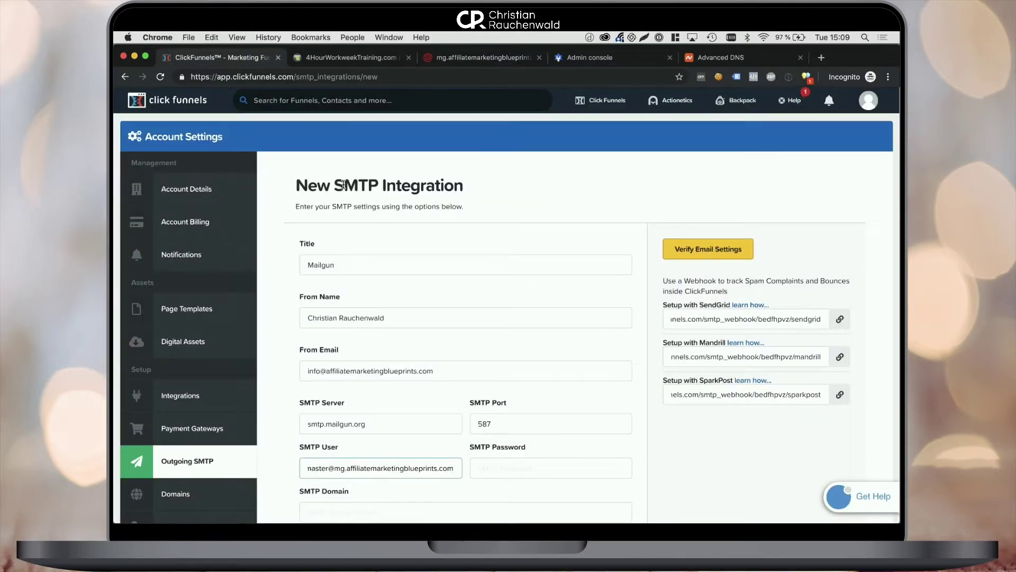
- Copy Mailgun's default SMTP password into the SMTP Password field
click(456, 60)
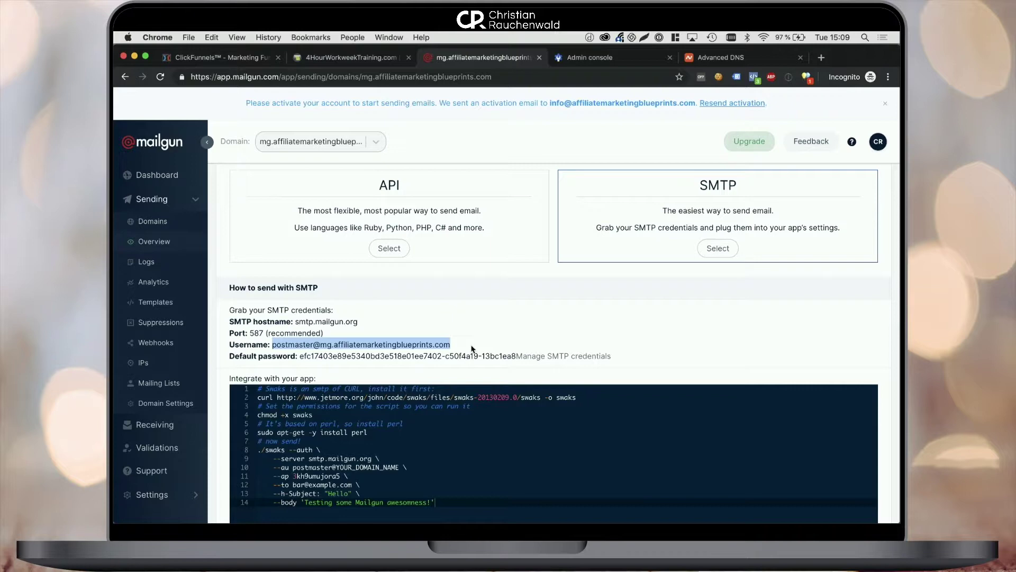
drag(301, 356, 515, 356)
key(super+c)
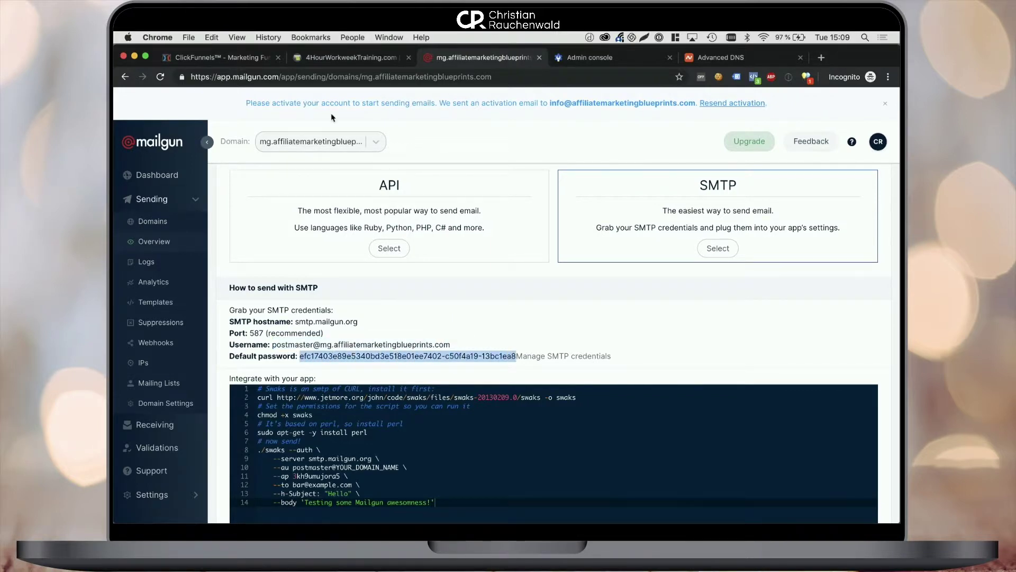
click(227, 57)
click(514, 476)
key(super+v)
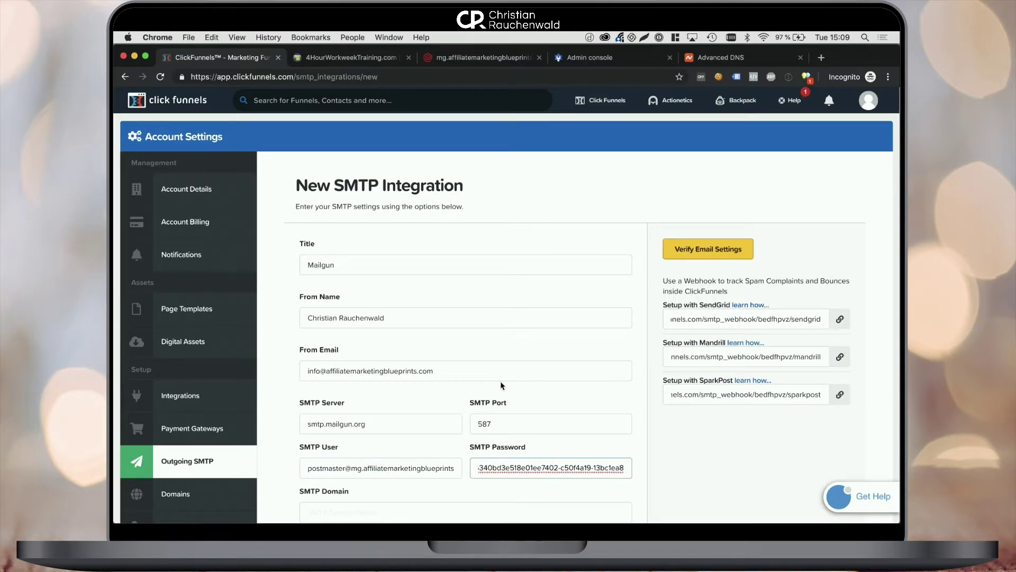
- Copy the mg. domain from the SMTP username into the SMTP Domain field
scroll(485, 372, down, 3)
click(479, 366)
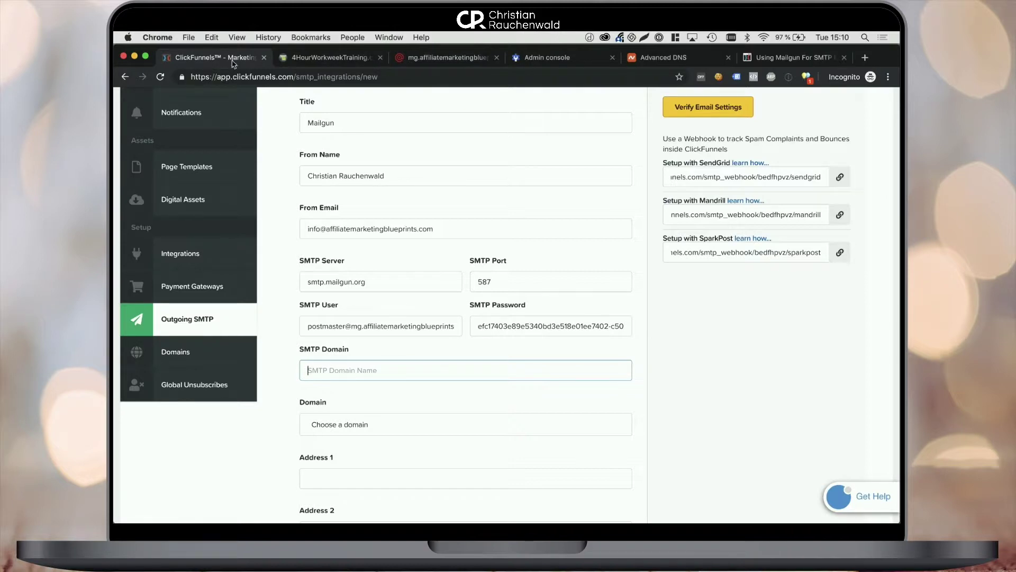
drag(352, 326, 456, 327)
key(super+c)
click(389, 370)
key(super+v)
scroll(389, 371, down, 3)
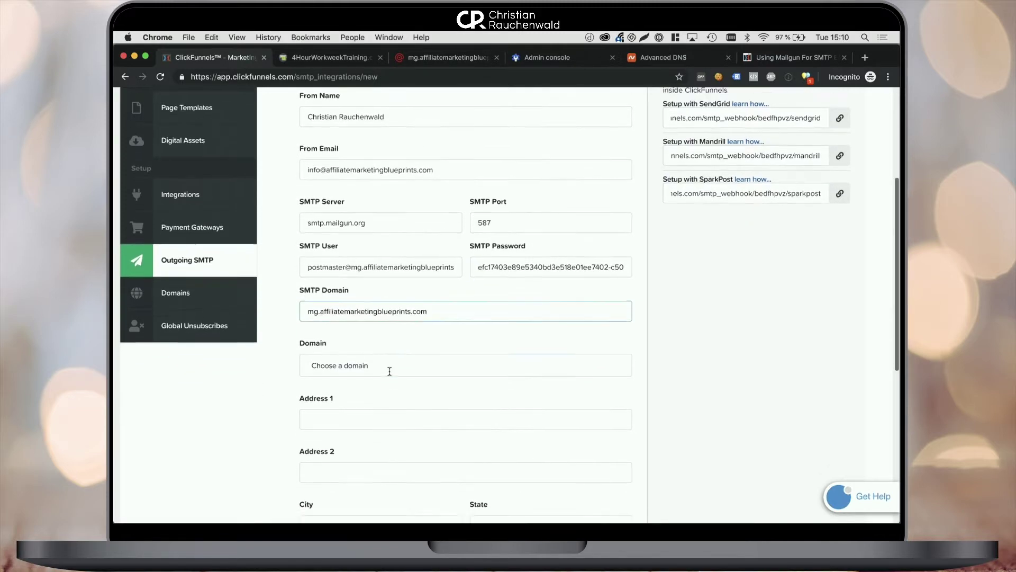
click(388, 345)
click(383, 361)
click(374, 396)
click(374, 418)
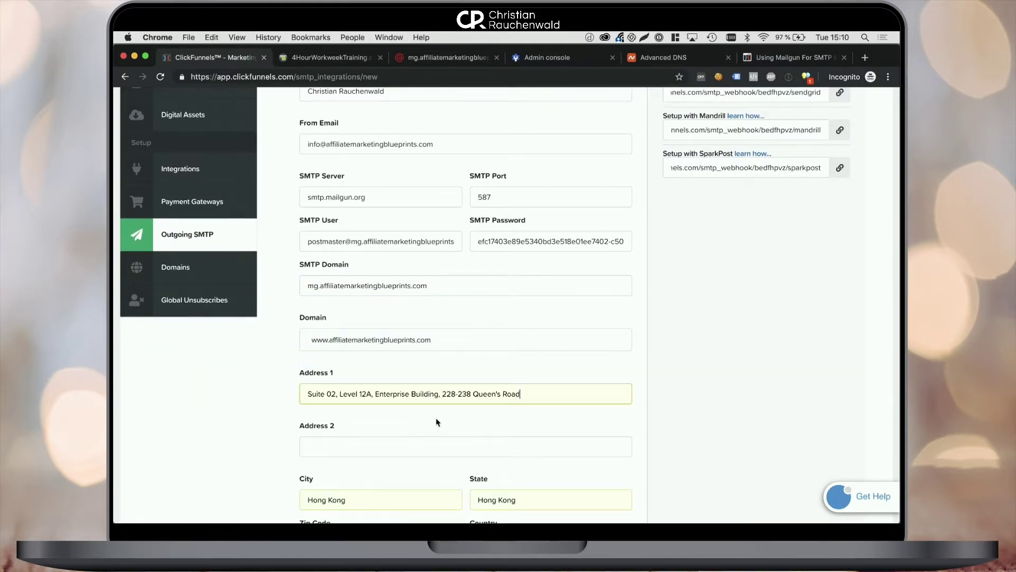
- Move the street portion of Address 1 into Address 2
scroll(404, 360, down, 2)
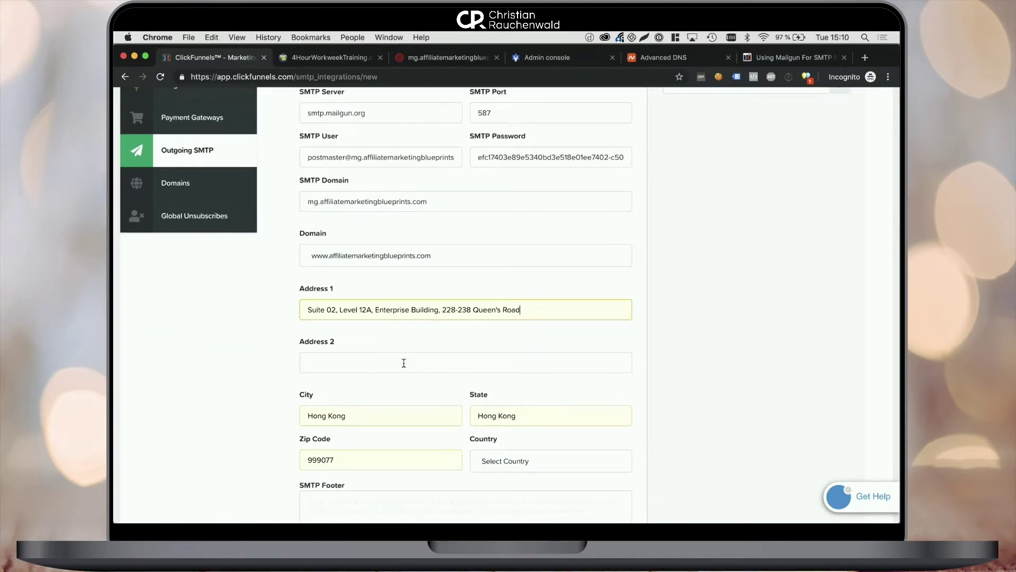
click(443, 309)
key(shift+super+Right)
key(super+x)
key(BackSpace)
key(BackSpace)
key(Tab)
key(super+v)
- Set the country to Hong Kong and save the SMTP integration, getting the Mailgun error 554
scroll(498, 346, down, 3)
click(498, 345)
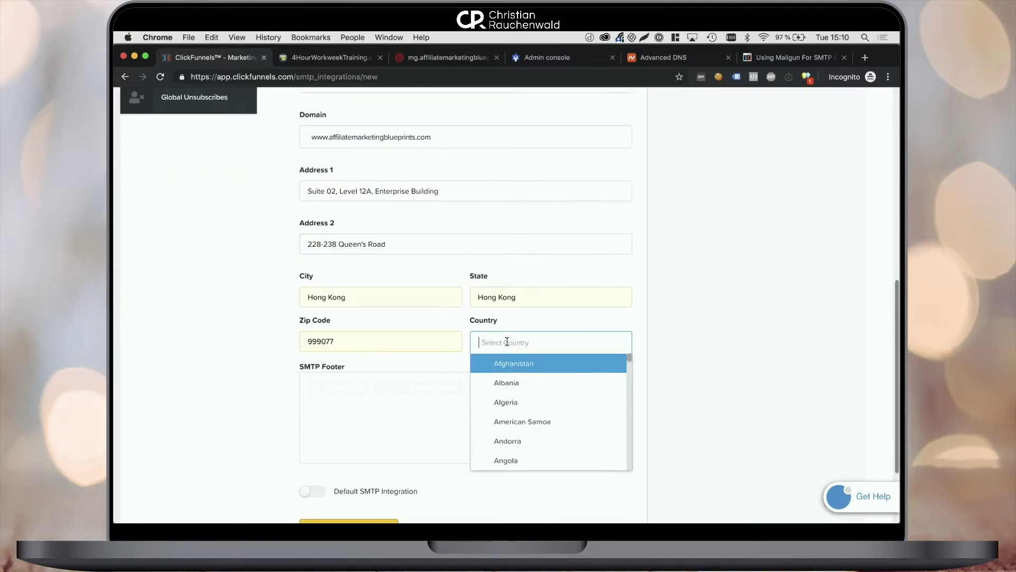
text(hong)
click(504, 365)
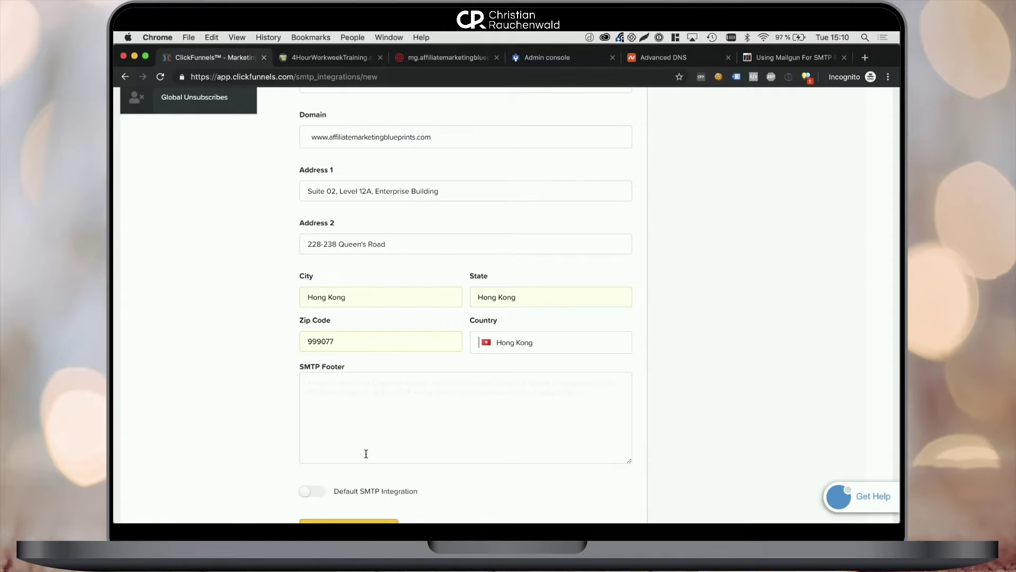
scroll(281, 459, down, 2)
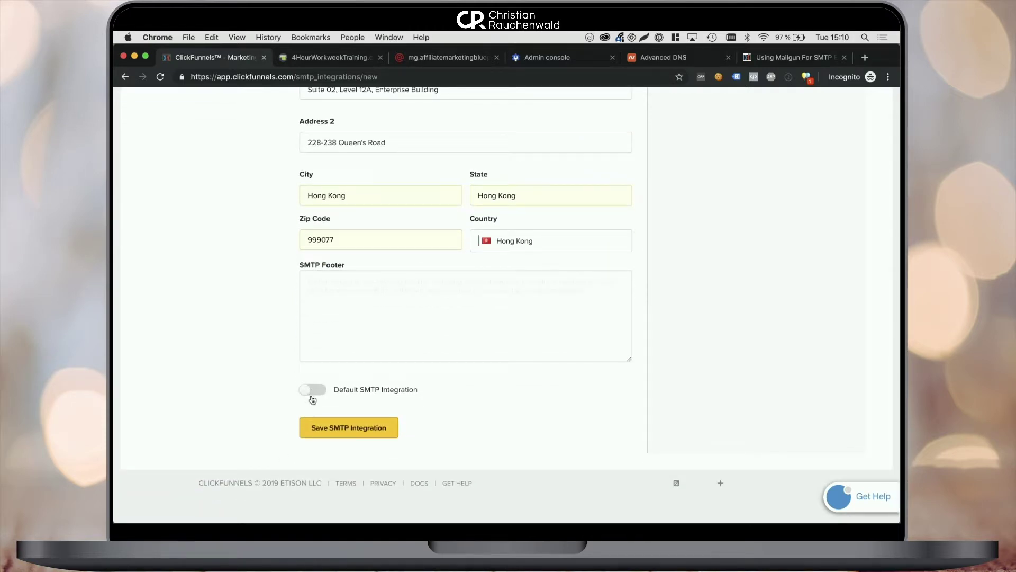
click(332, 428)
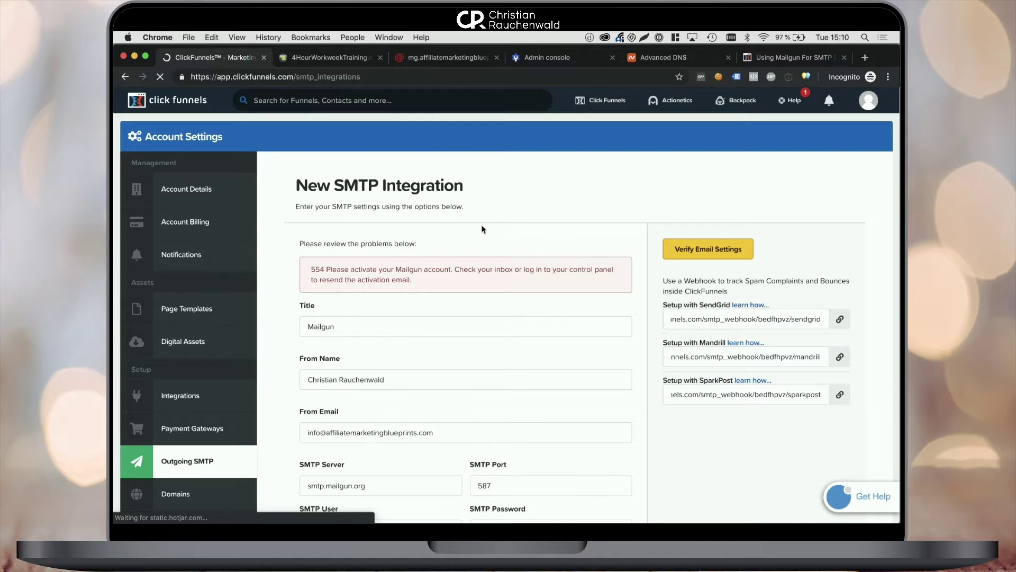
- Load mail.google.com in a new tab, clear the welcome screens, and follow the Mailgun verification email's activation link
key(super+t)
text(mail)
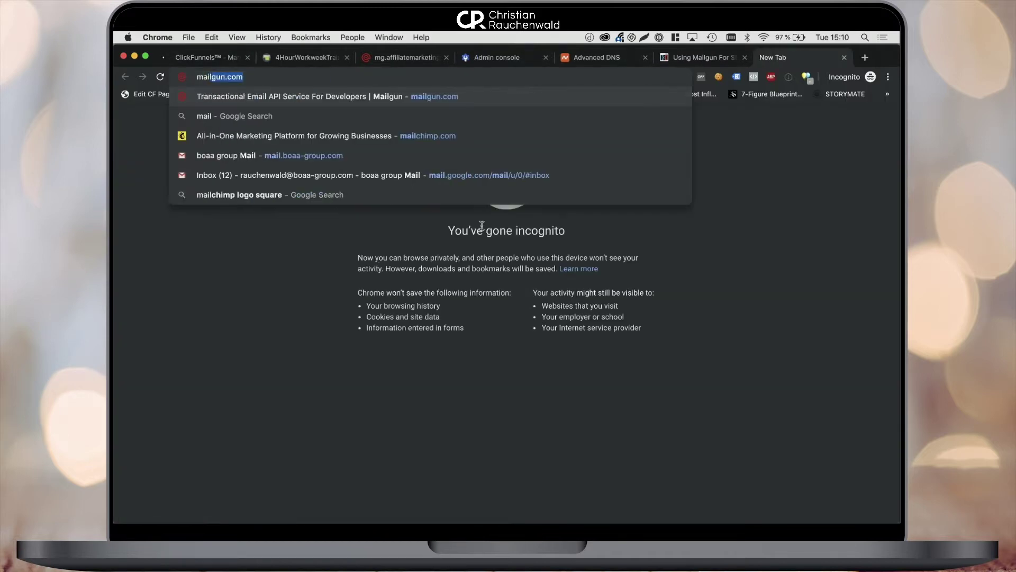
text(.google.com)
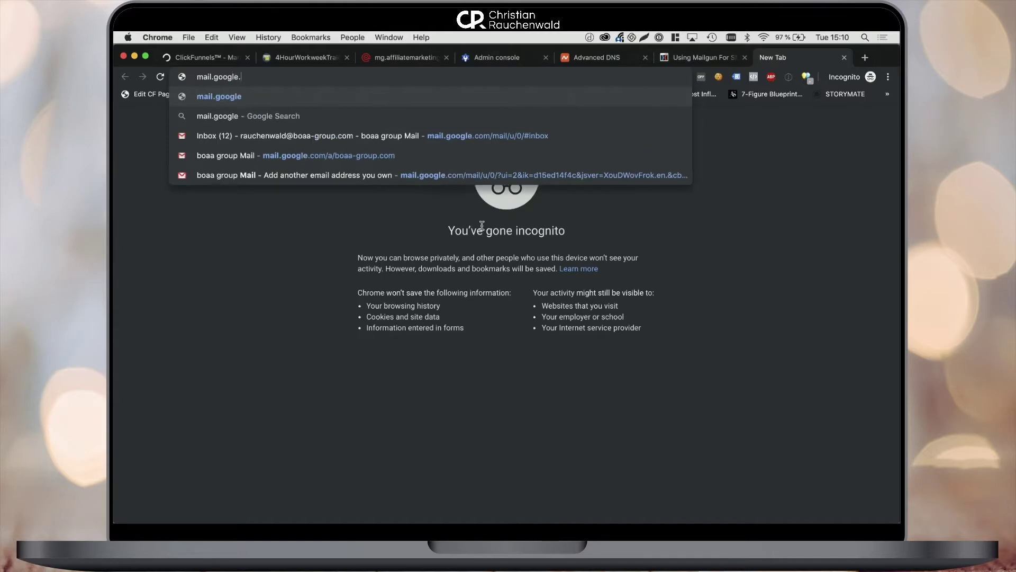
key(Return)
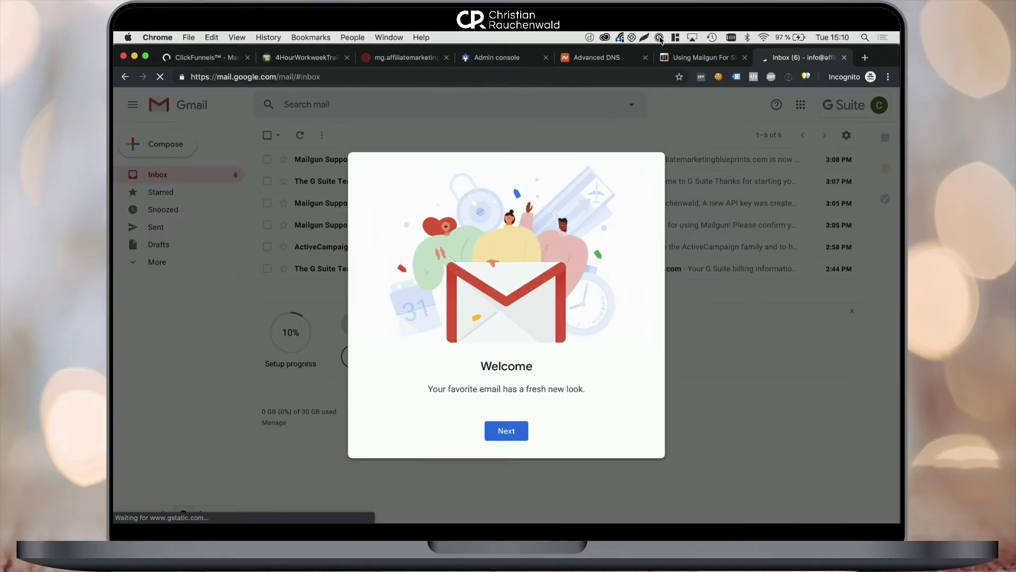
click(514, 433)
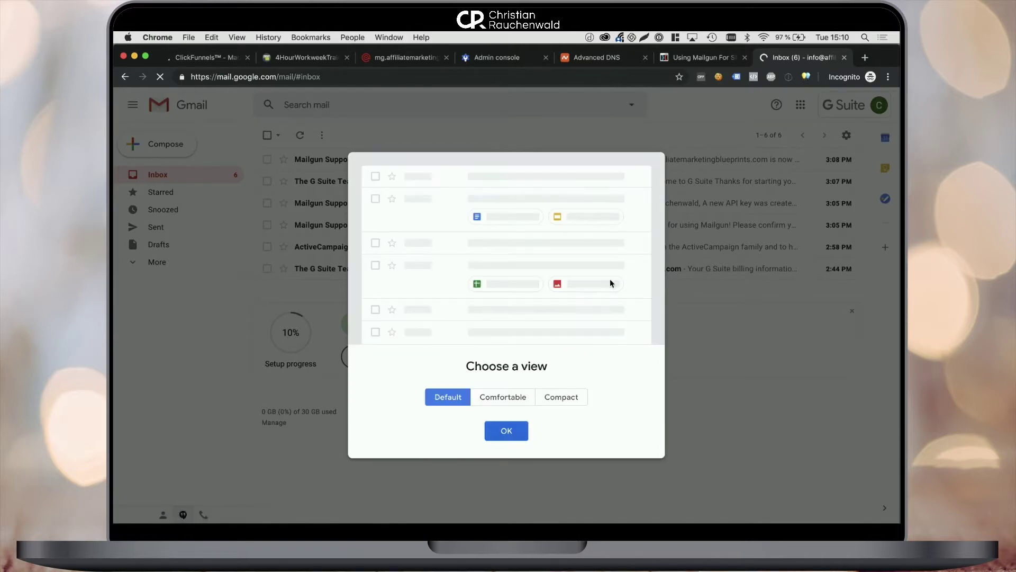
click(508, 430)
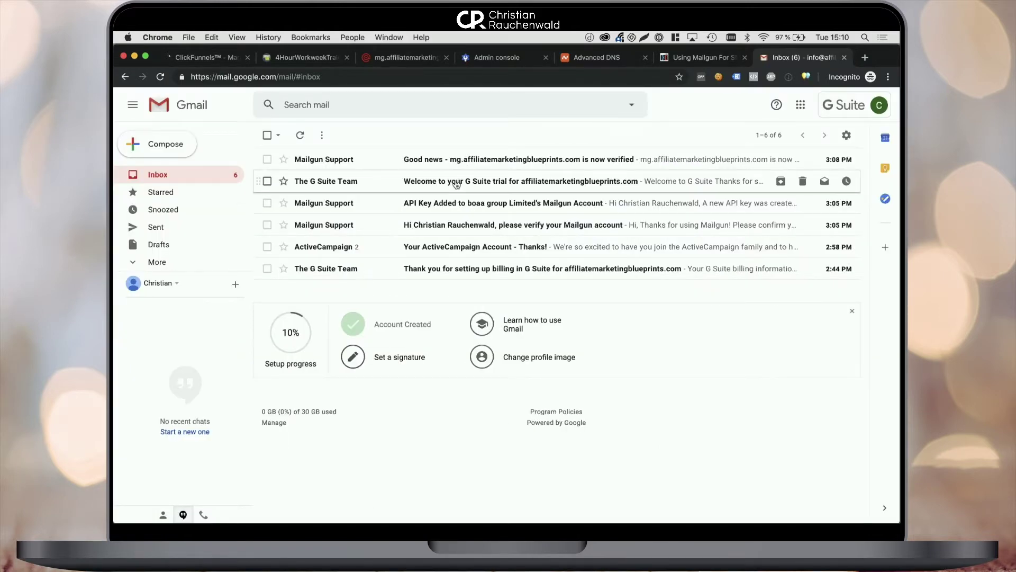
click(447, 225)
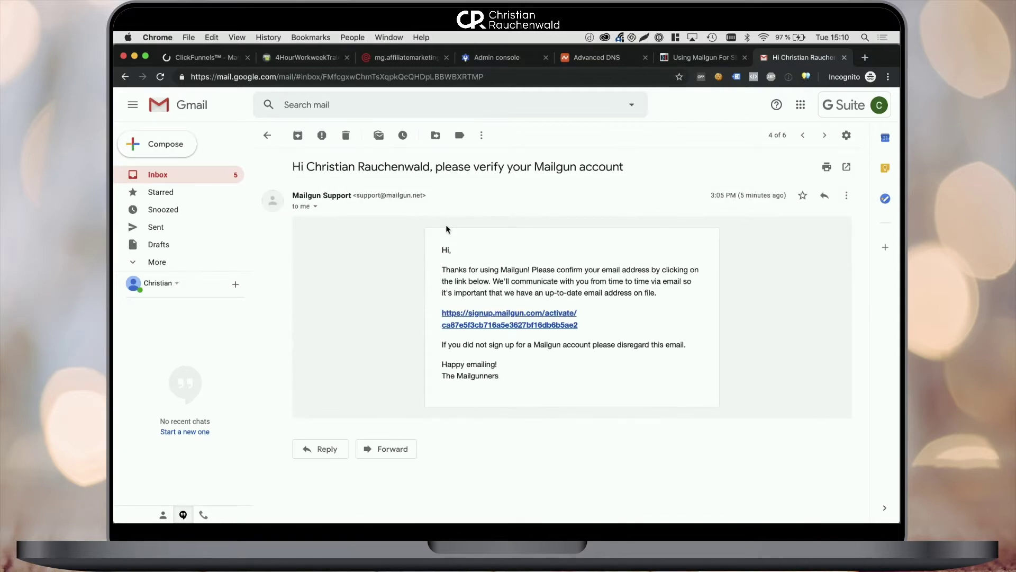
click(487, 314)
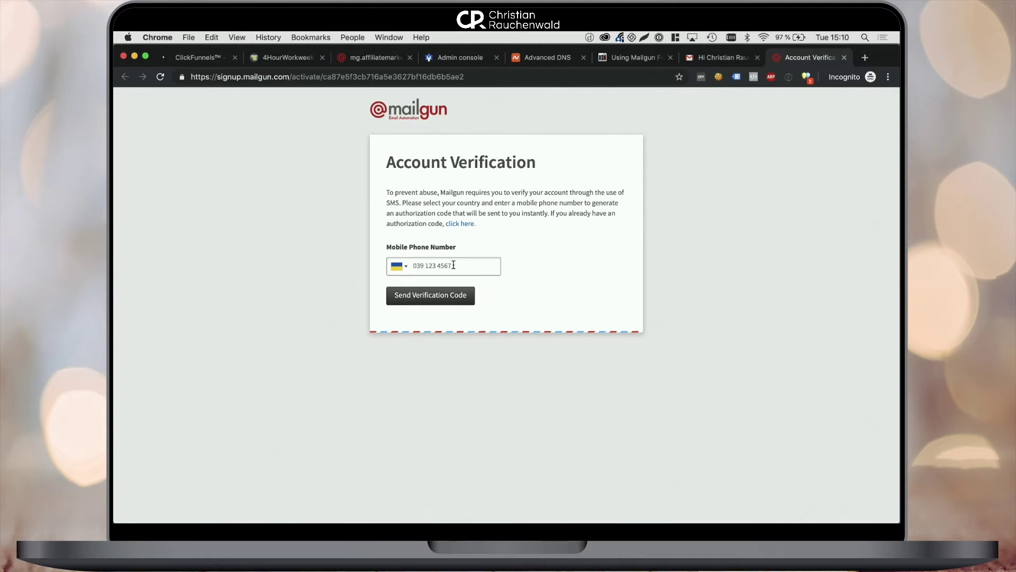
- Request an SMS code to the mobile number and validate it to activate the Mailgun account
click(465, 266)
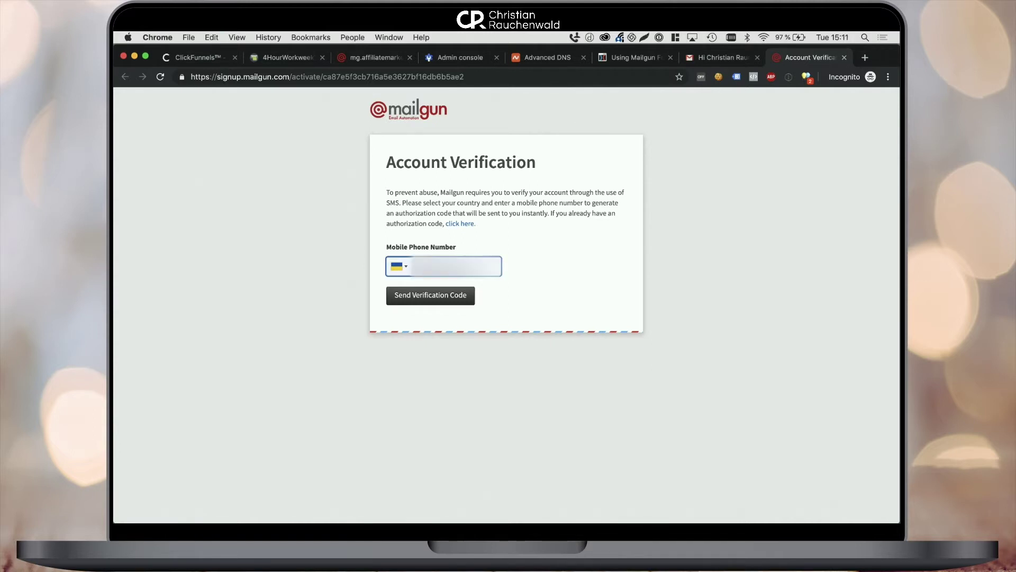
click(460, 295)
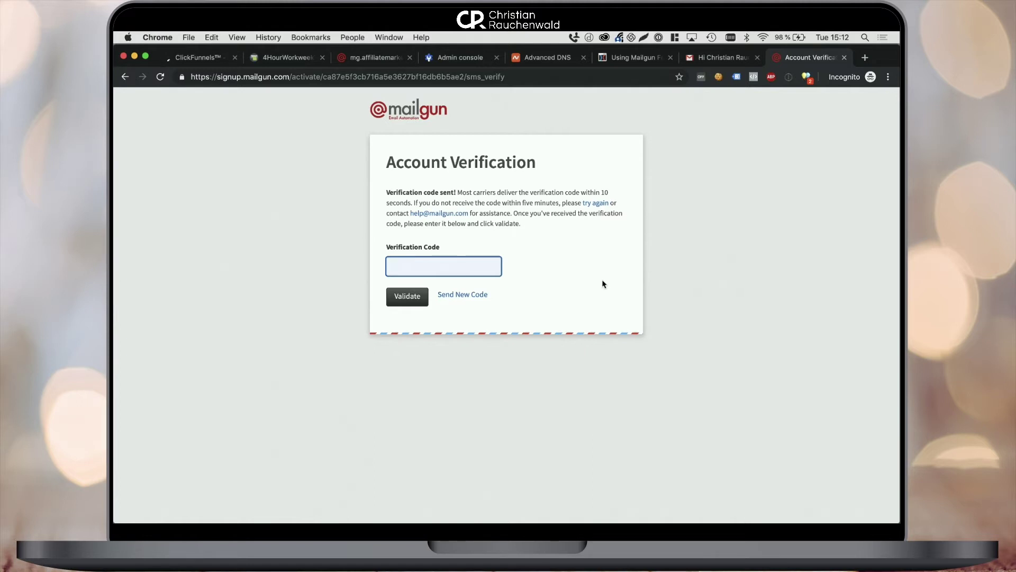
click(416, 298)
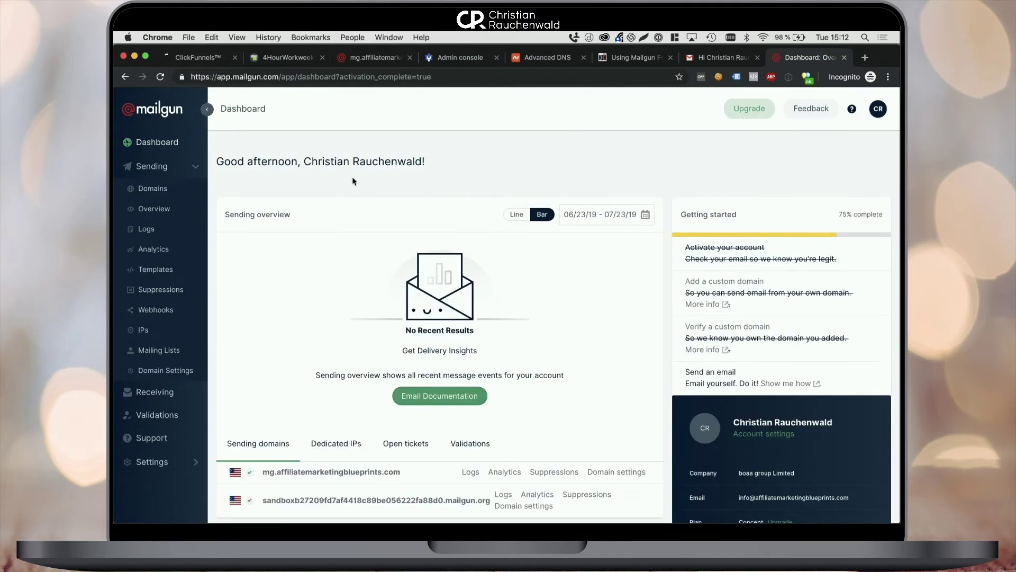
- Re-save the SMTP integration on the ClickFunnels form, then close the recommendation survey and Success notice
click(201, 57)
scroll(475, 329, down, 10)
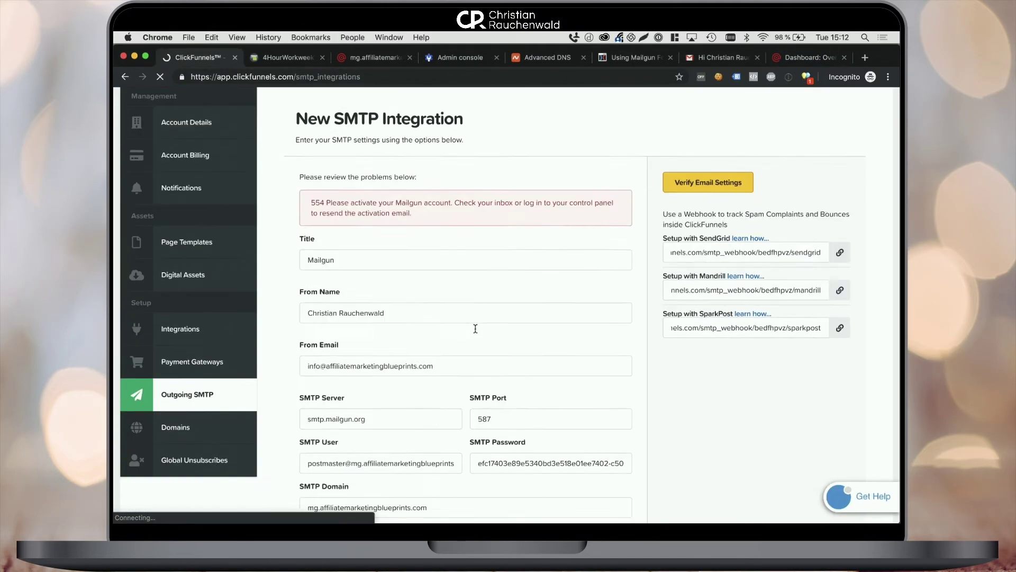
scroll(475, 328, down, 5)
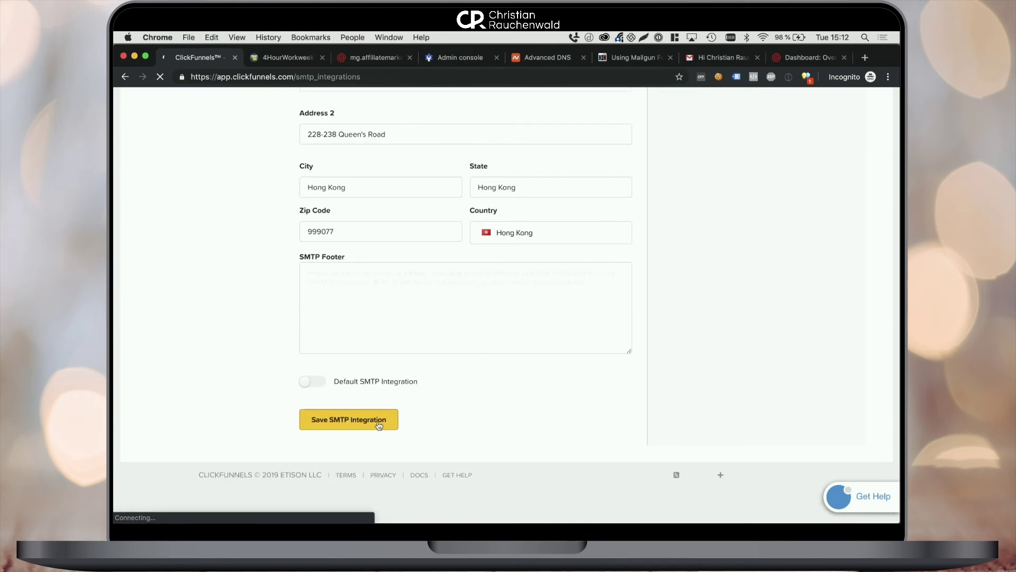
click(378, 422)
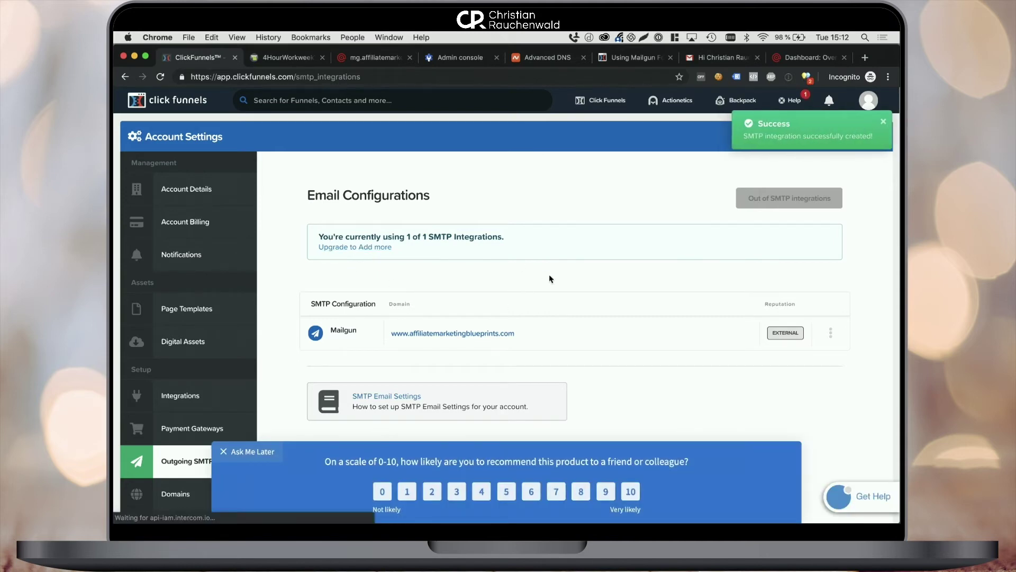
click(630, 491)
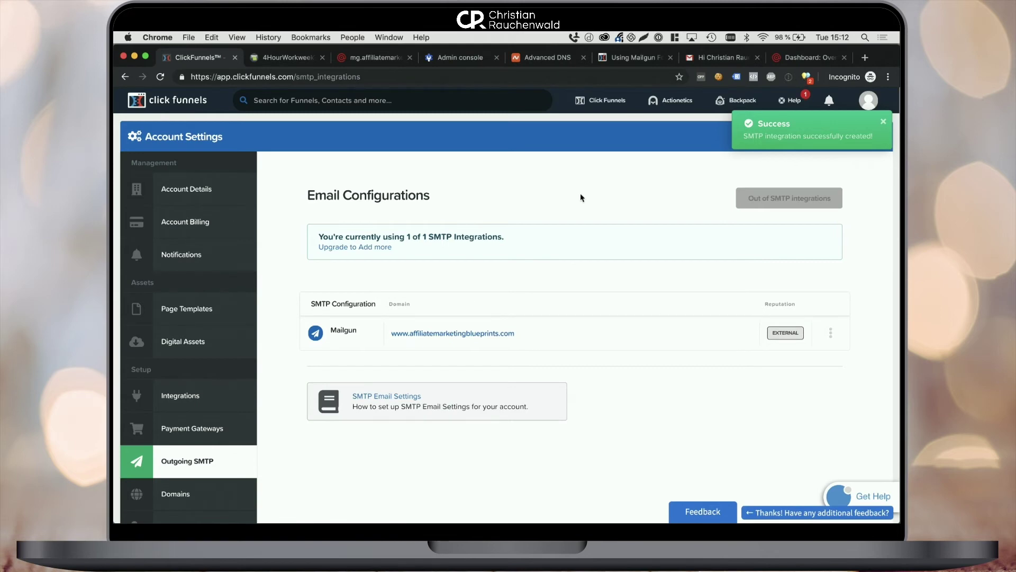
click(884, 125)
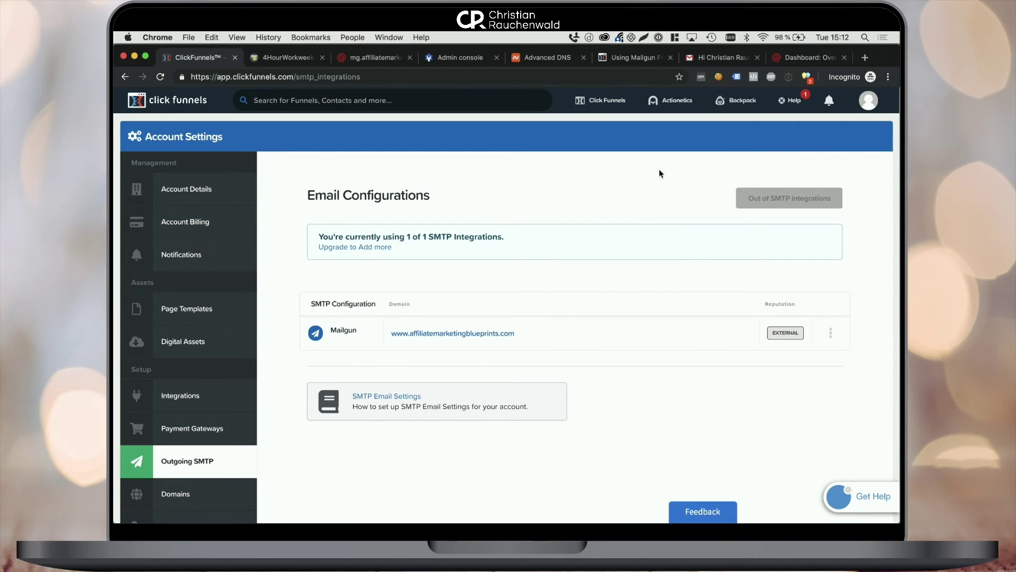